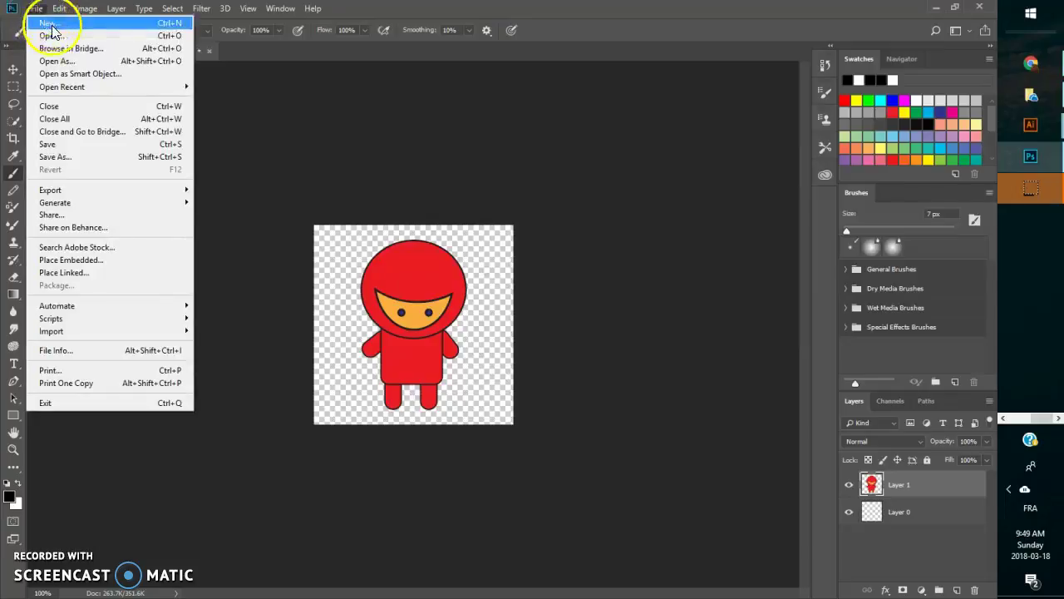
Step: Open the unicorn drawing Sharpee Exemplar.jpg from the Downloads folder
{"action": "left_click", "coordinate": [46, 35]}
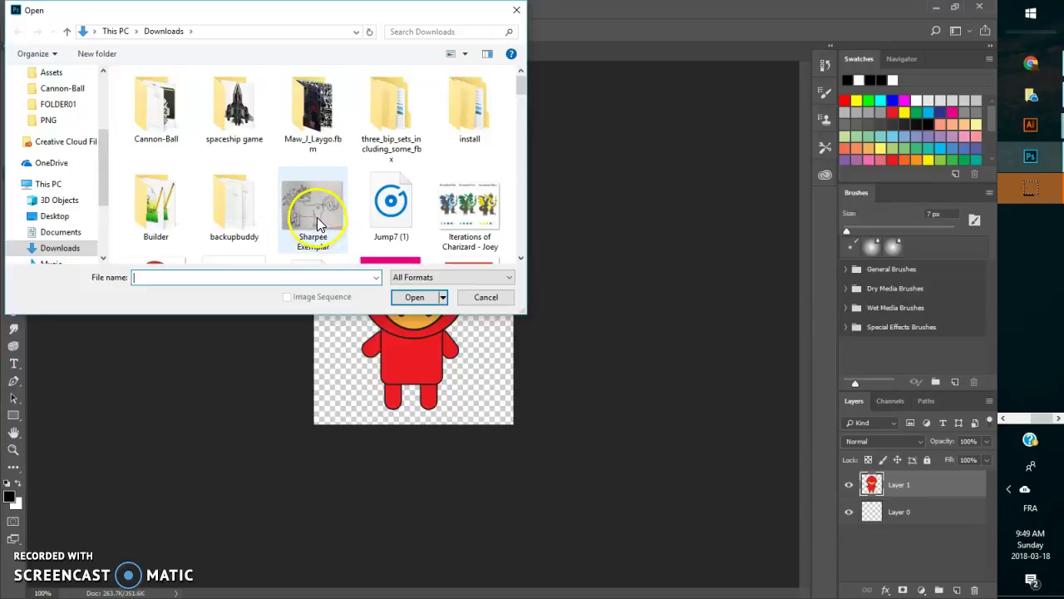
{"action": "key", "text": "Escape"}
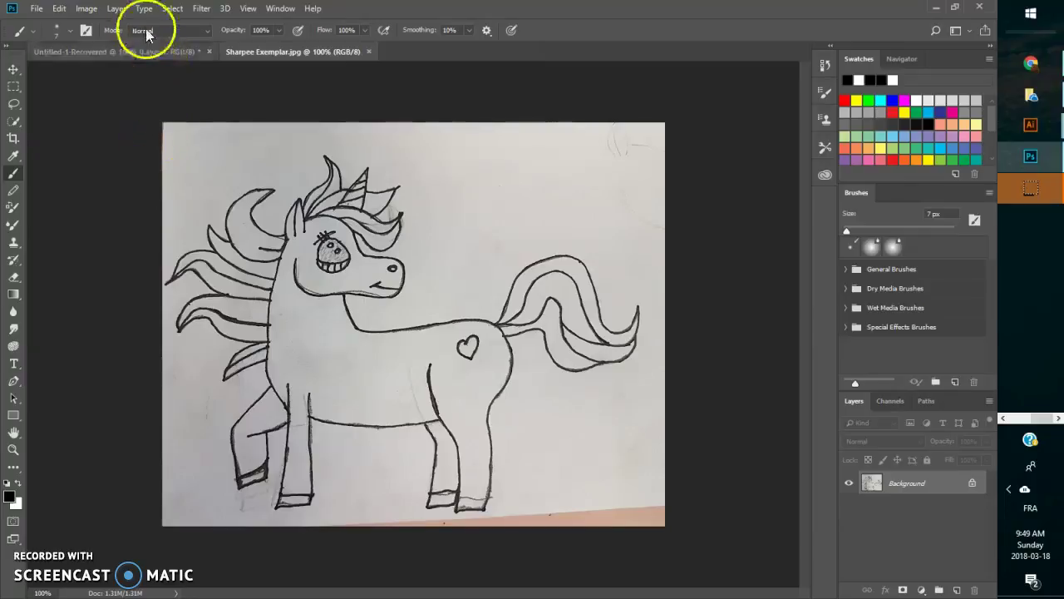
Step: Apply a Levels adjustment to the drawing with input levels of 67 for shadows, 3.84 for midtones and 213 for highlights
{"action": "left_click", "coordinate": [115, 11]}
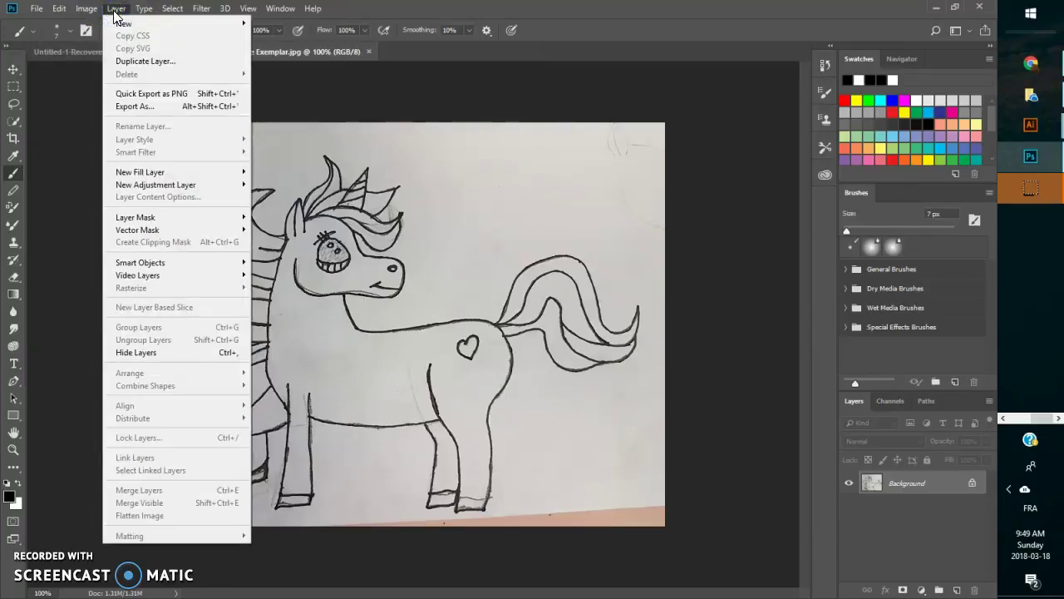
{"action": "mouse_move", "coordinate": [92, 9]}
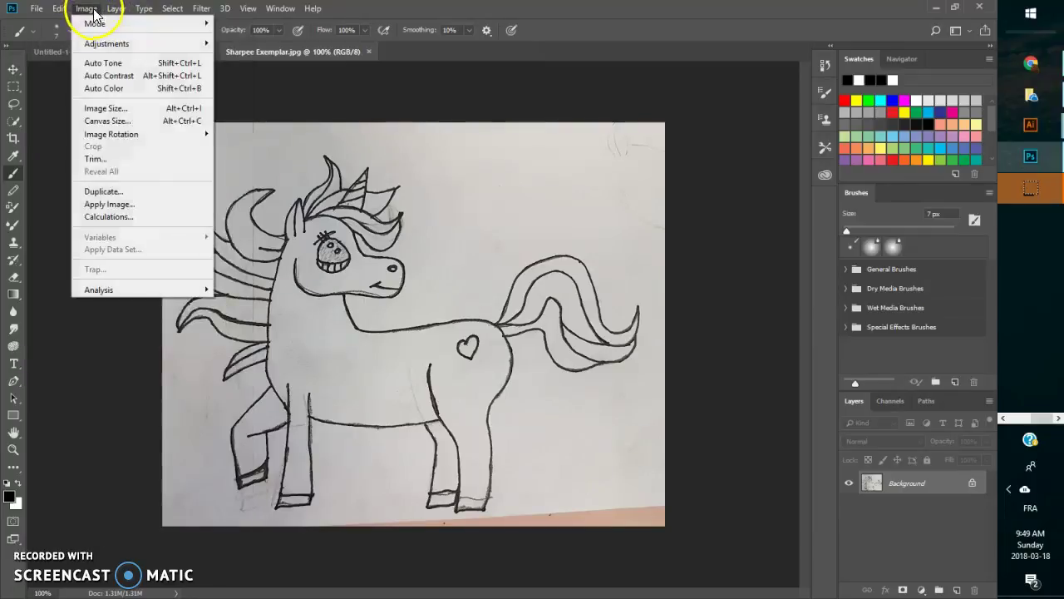
{"action": "mouse_move", "coordinate": [112, 48]}
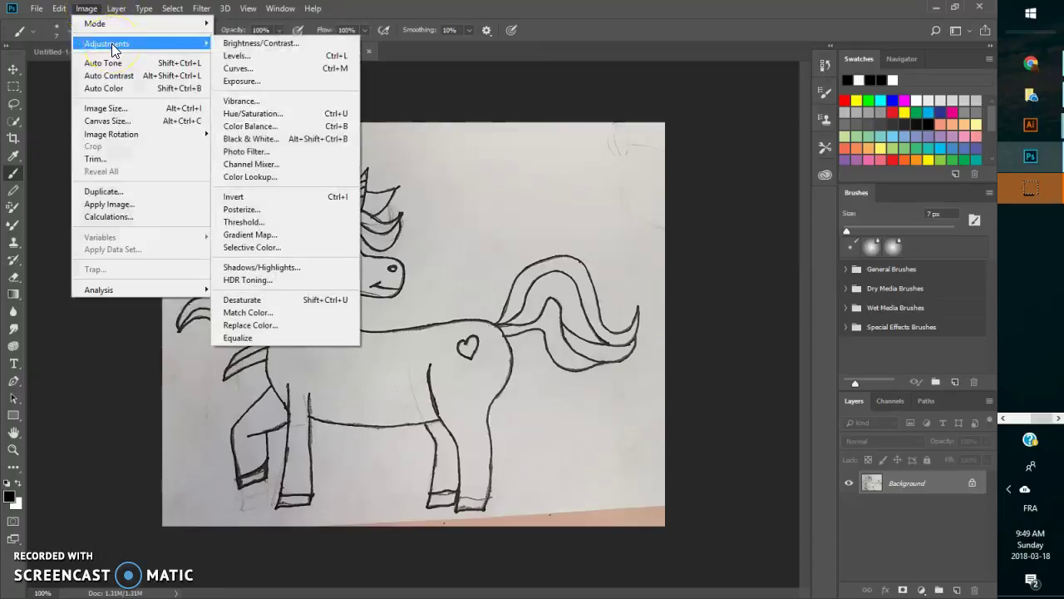
{"action": "left_click", "coordinate": [249, 57]}
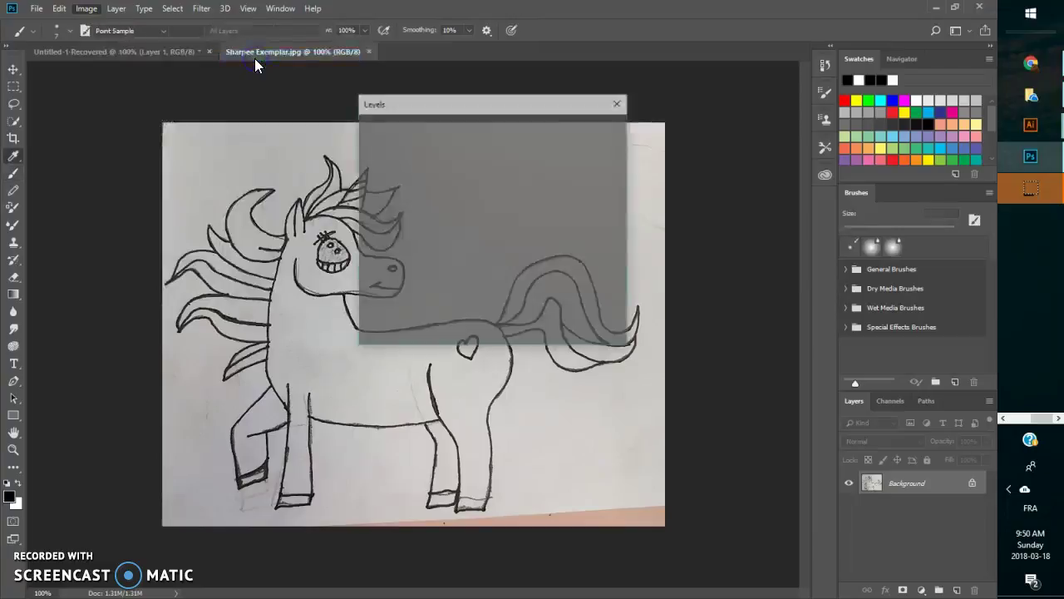
{"action": "left_click_drag", "start_coordinate": [479, 110], "coordinate": [600, 72]}
{"action": "left_click_drag", "start_coordinate": [499, 215], "coordinate": [527, 214]}
{"action": "left_click_drag", "start_coordinate": [662, 214], "coordinate": [541, 219]}
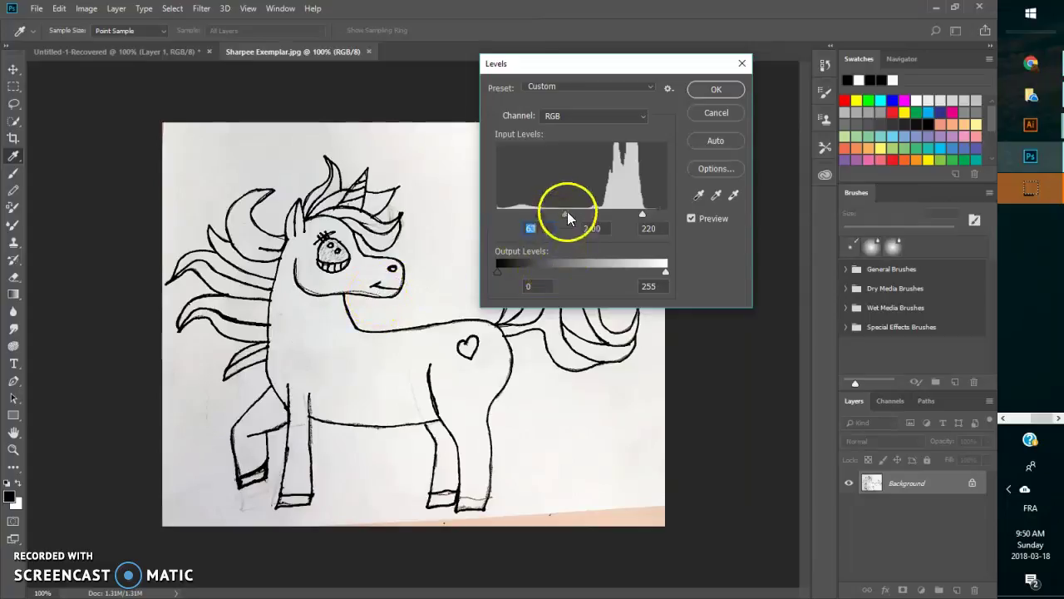
{"action": "mouse_move", "coordinate": [566, 214]}
{"action": "left_mouse_down"}
{"action": "mouse_move", "coordinate": [601, 222]}
{"action": "mouse_move", "coordinate": [576, 218]}
{"action": "left_mouse_up"}
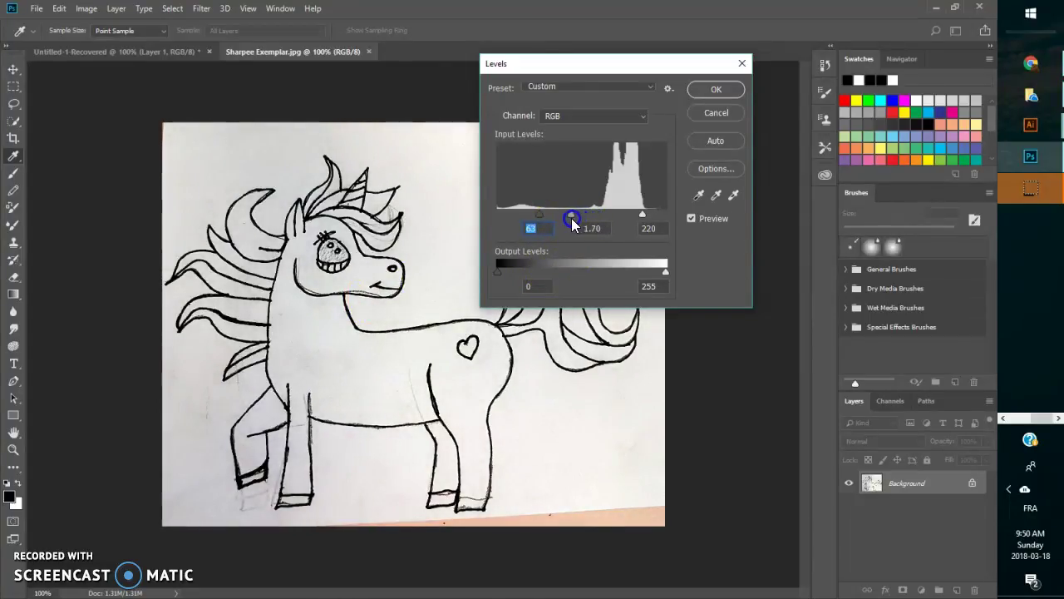
{"action": "left_click_drag", "start_coordinate": [641, 214], "coordinate": [638, 217]}
{"action": "mouse_move", "coordinate": [538, 215]}
{"action": "left_mouse_down"}
{"action": "mouse_move", "coordinate": [551, 217]}
{"action": "mouse_move", "coordinate": [541, 214]}
{"action": "left_mouse_up"}
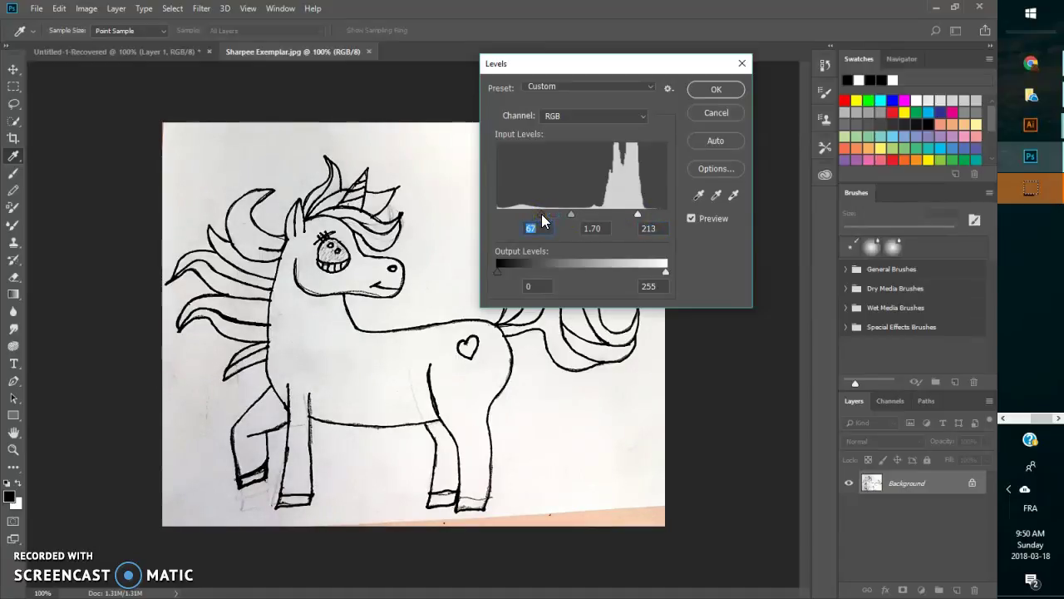
{"action": "mouse_move", "coordinate": [570, 213]}
{"action": "left_mouse_down"}
{"action": "mouse_move", "coordinate": [537, 215]}
{"action": "mouse_move", "coordinate": [550, 218]}
{"action": "left_mouse_up"}
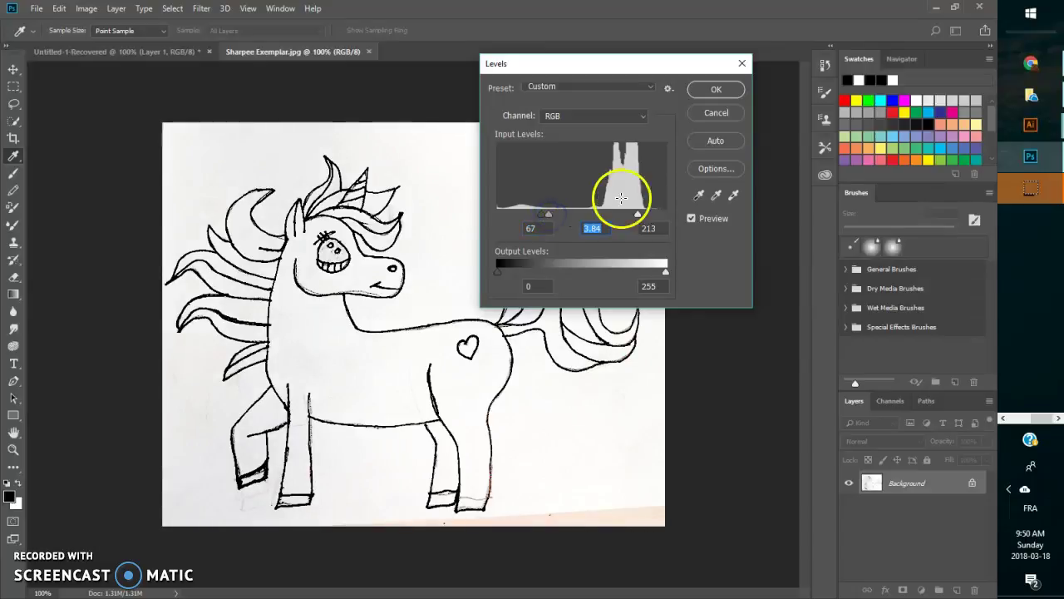
{"action": "left_click", "coordinate": [720, 91]}
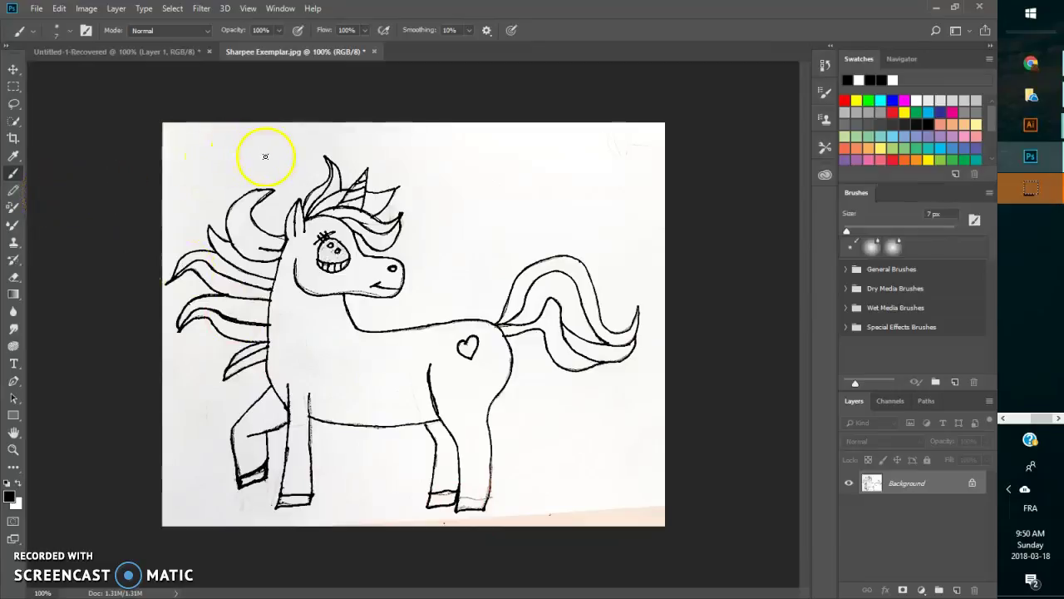
Step: Convert the locked Background into a regular layer named Layer 0
{"action": "double_click", "coordinate": [928, 495]}
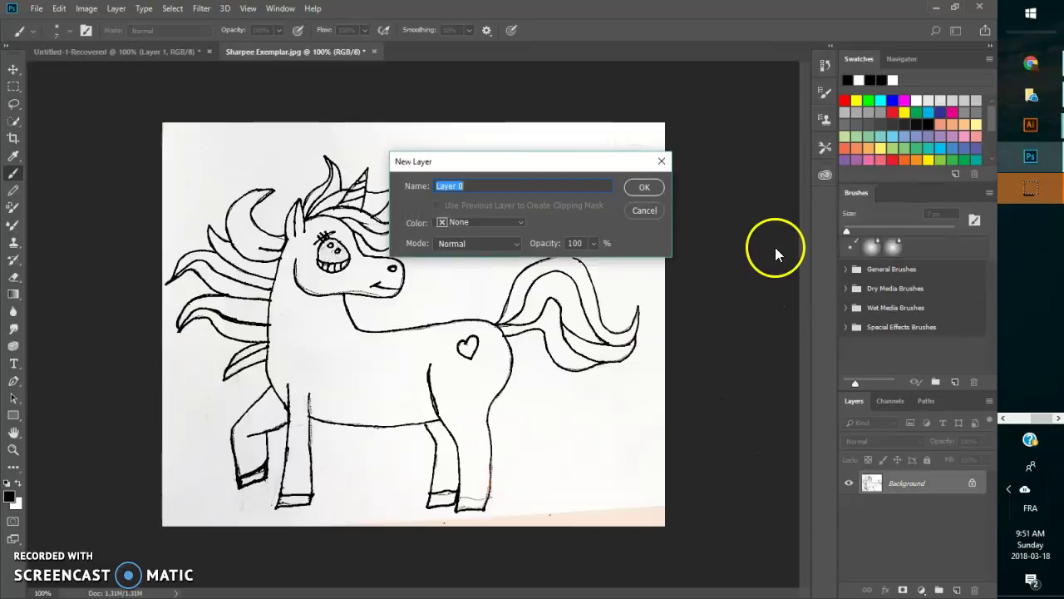
{"action": "left_click", "coordinate": [644, 187]}
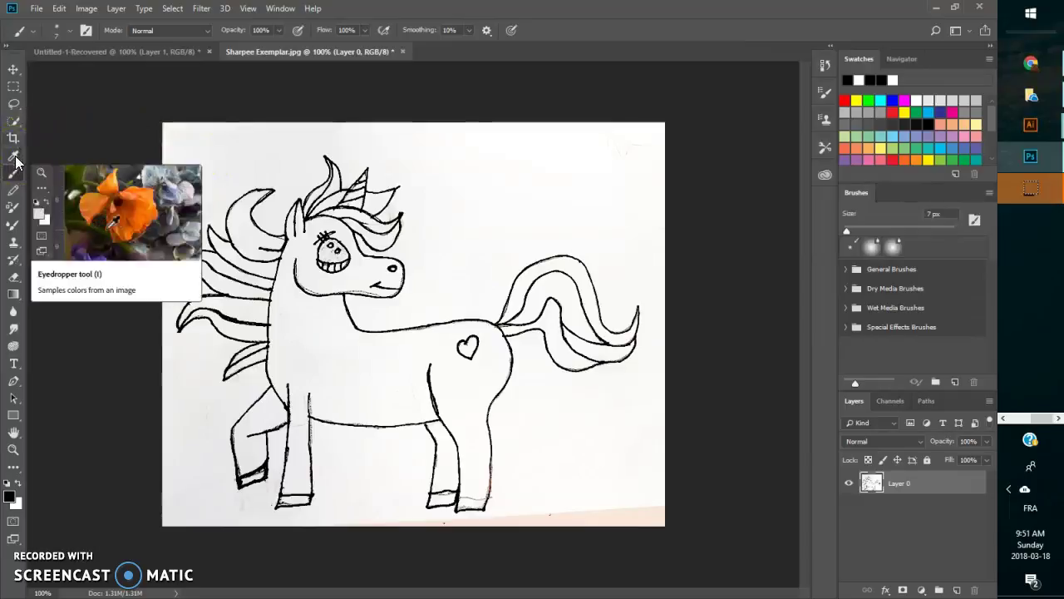
Step: Select the white paper around the unicorn with the Magic Wand at tolerance 32, delete it, and clear the selection
{"action": "left_click", "coordinate": [25, 143]}
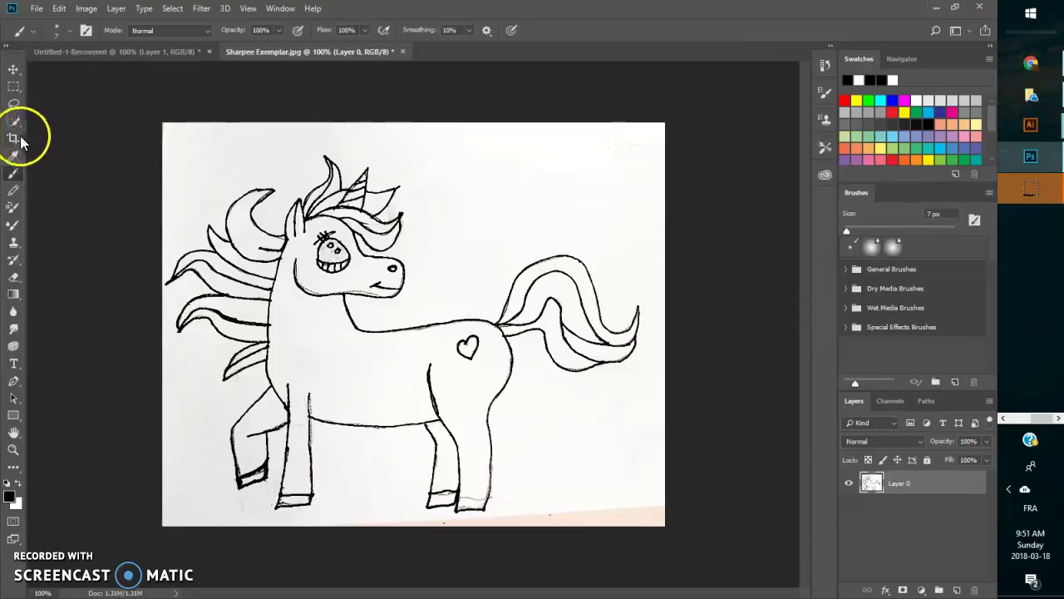
{"action": "left_click", "coordinate": [15, 126]}
{"action": "left_click", "coordinate": [61, 137]}
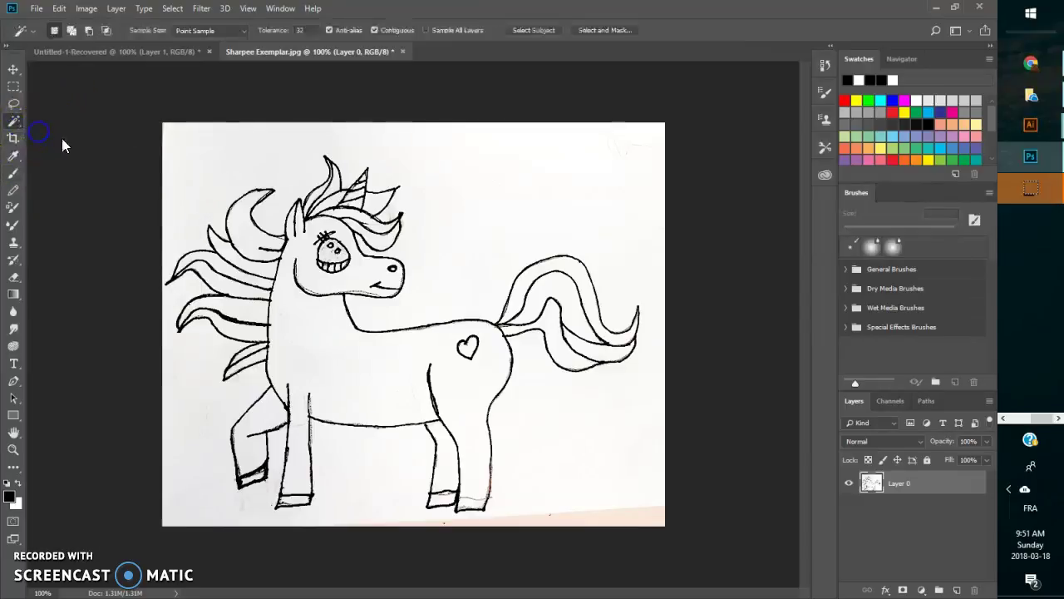
{"action": "left_click", "coordinate": [17, 125]}
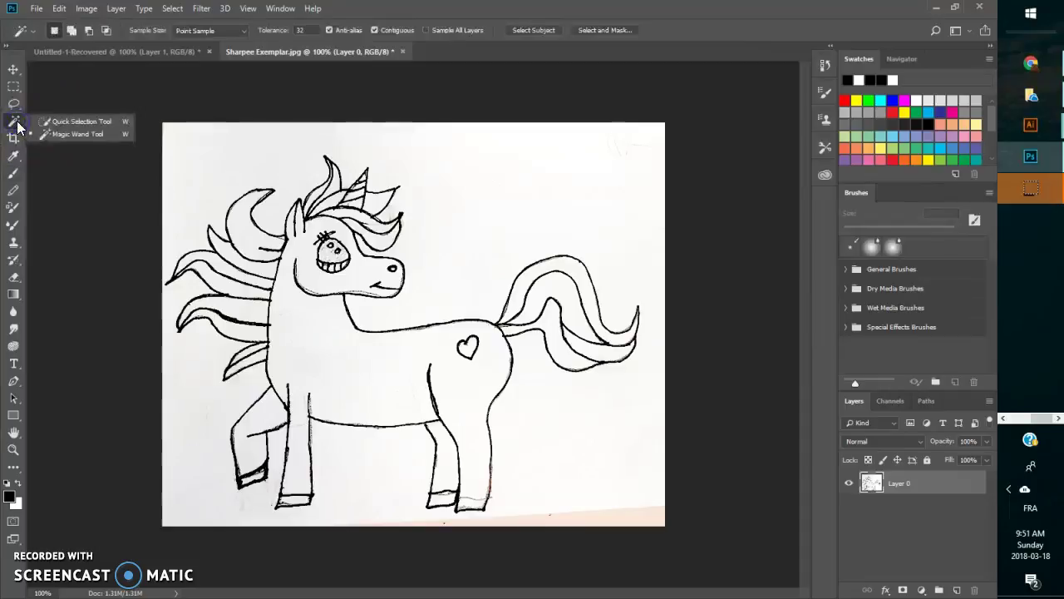
{"action": "left_click", "coordinate": [17, 125]}
{"action": "left_click", "coordinate": [17, 124]}
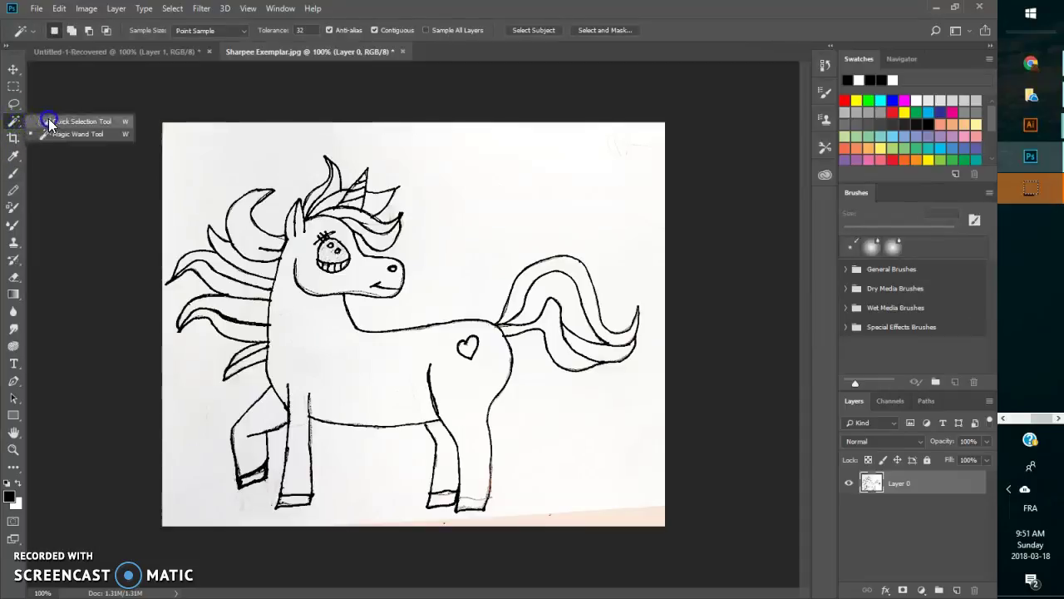
{"action": "left_click", "coordinate": [50, 121]}
{"action": "left_click", "coordinate": [14, 126]}
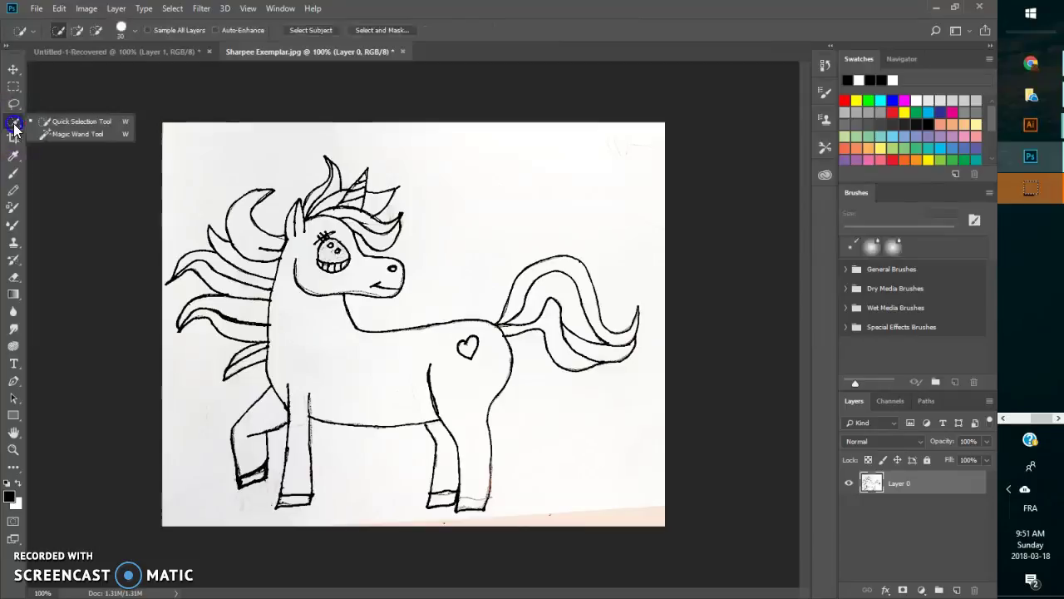
{"action": "left_click", "coordinate": [49, 135]}
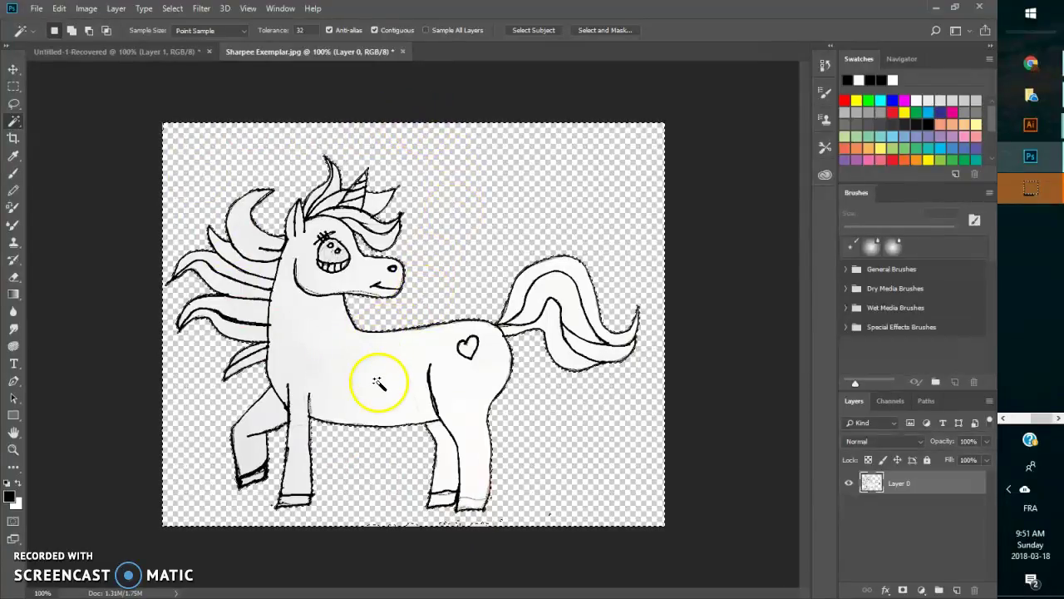
{"action": "left_click", "coordinate": [372, 453]}
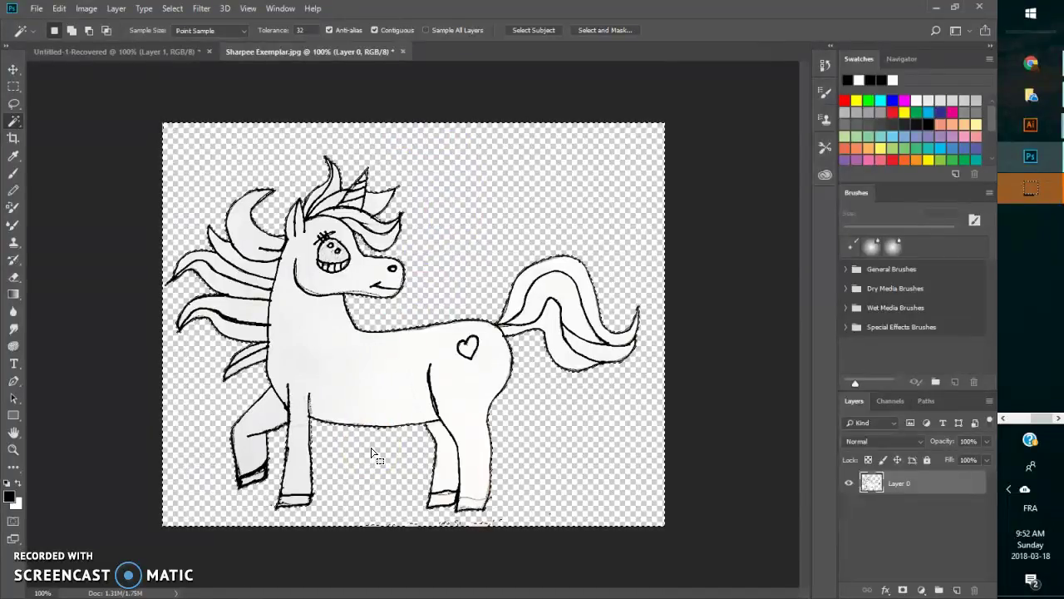
{"action": "key", "text": "ctrl+d"}
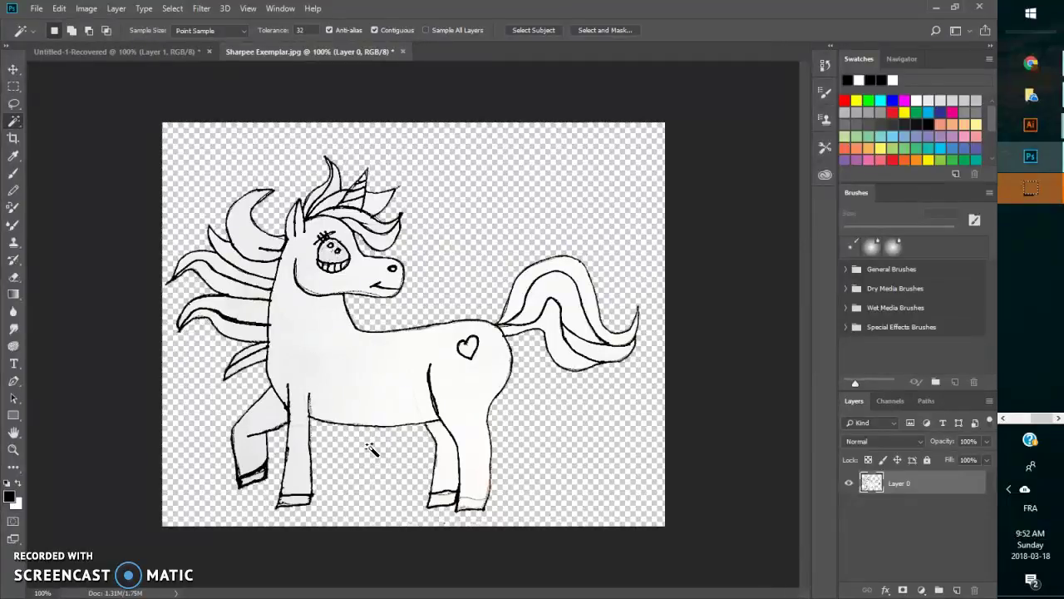
Step: Clean up leftover specks below the hooves and beside the tail using rectangular marquee selections
{"action": "left_click", "coordinate": [13, 87]}
{"action": "left_click", "coordinate": [12, 90]}
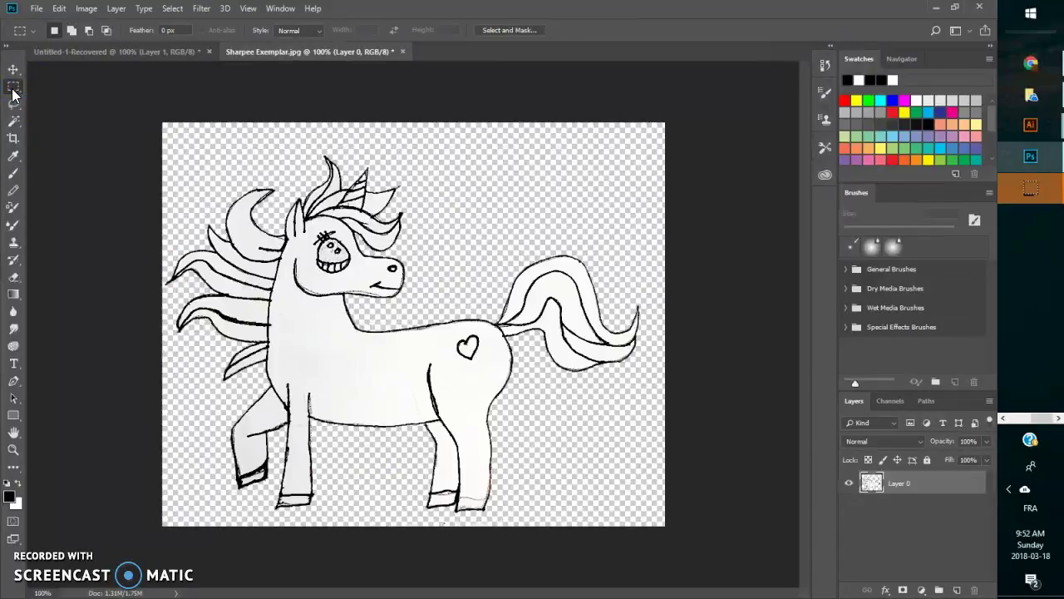
{"action": "left_click", "coordinate": [11, 88]}
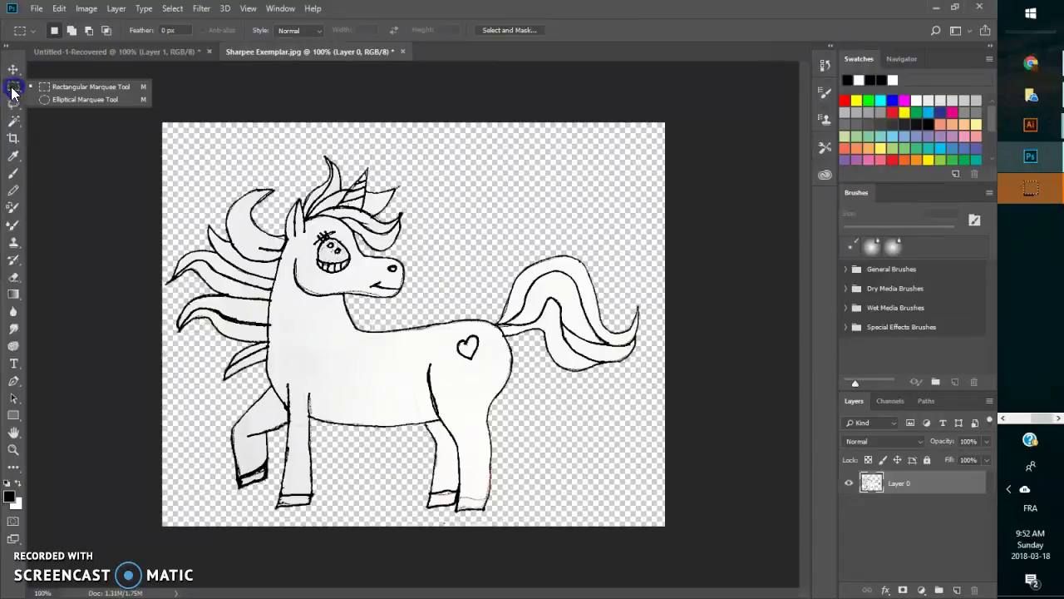
{"action": "left_click", "coordinate": [12, 90]}
{"action": "left_click_drag", "start_coordinate": [344, 513], "coordinate": [660, 562]}
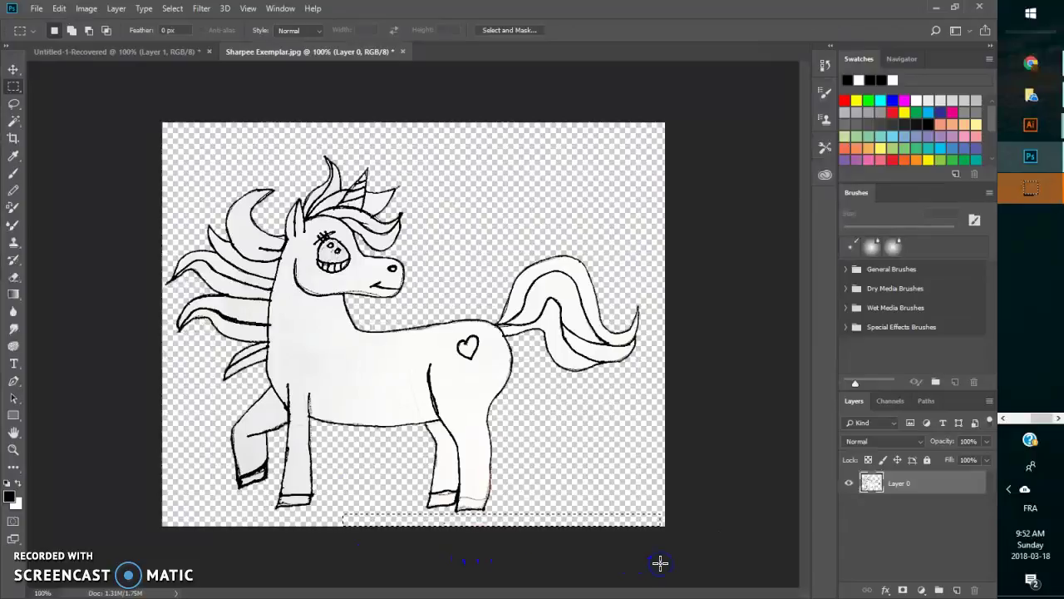
{"action": "left_click", "coordinate": [563, 567]}
{"action": "left_click_drag", "start_coordinate": [495, 519], "coordinate": [637, 159]}
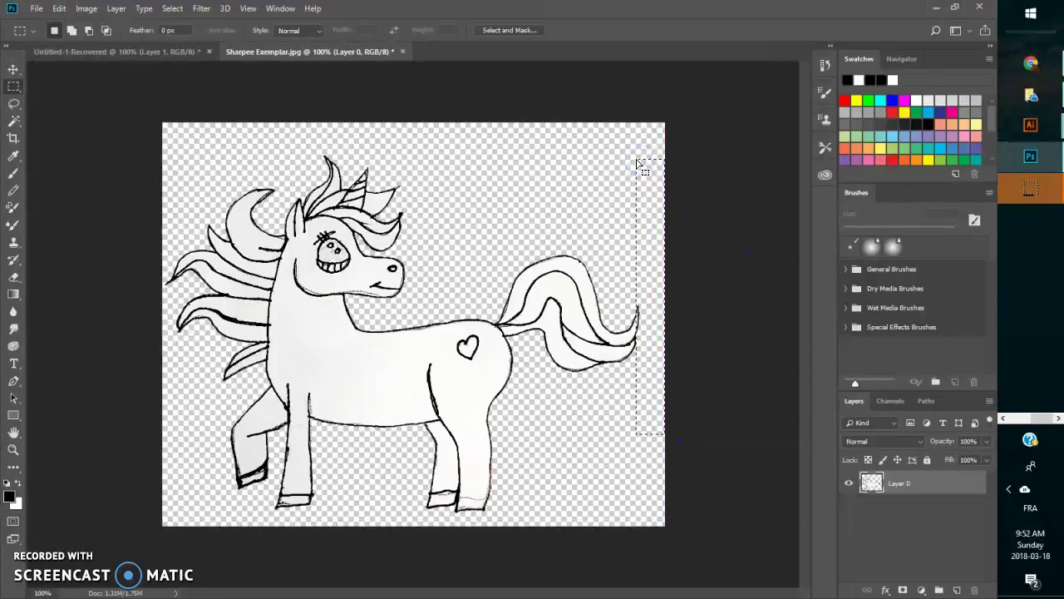
{"action": "left_click", "coordinate": [638, 162]}
Step: Delete the white fill inside the unicorn's body and raised front leg using Magic Wand selections
{"action": "scroll", "coordinate": [641, 162], "scroll_direction": "up", "scroll_amount": 3}
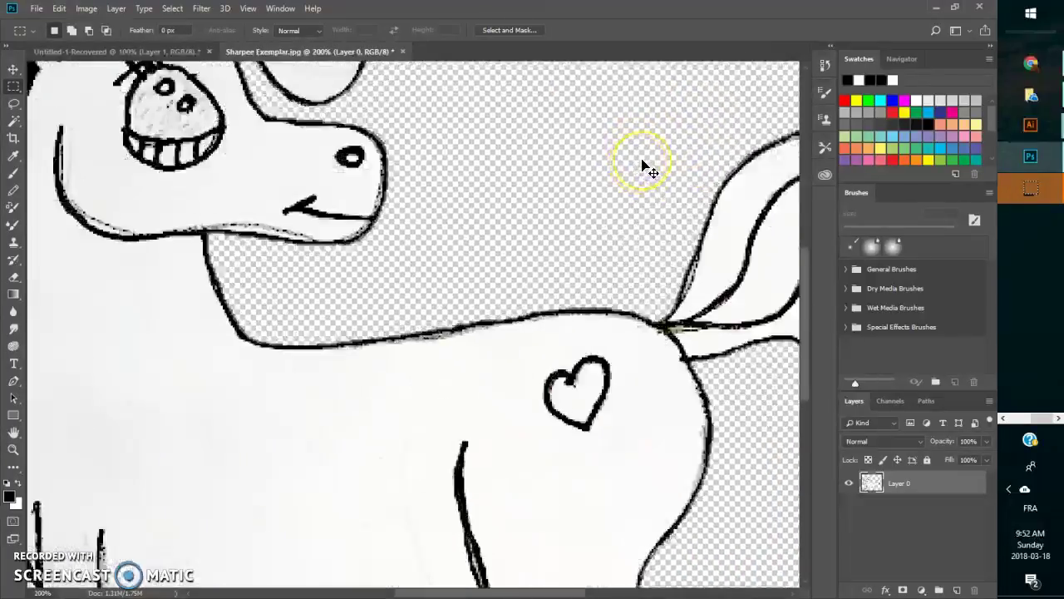
{"action": "scroll", "coordinate": [644, 166], "scroll_direction": "up", "scroll_amount": 3}
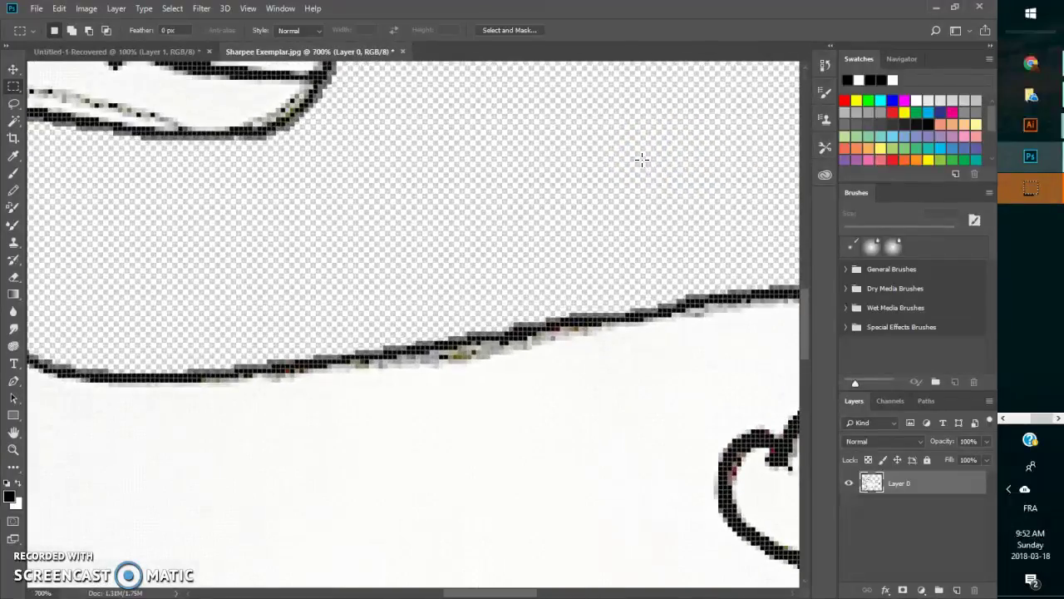
{"action": "left_click", "coordinate": [525, 191]}
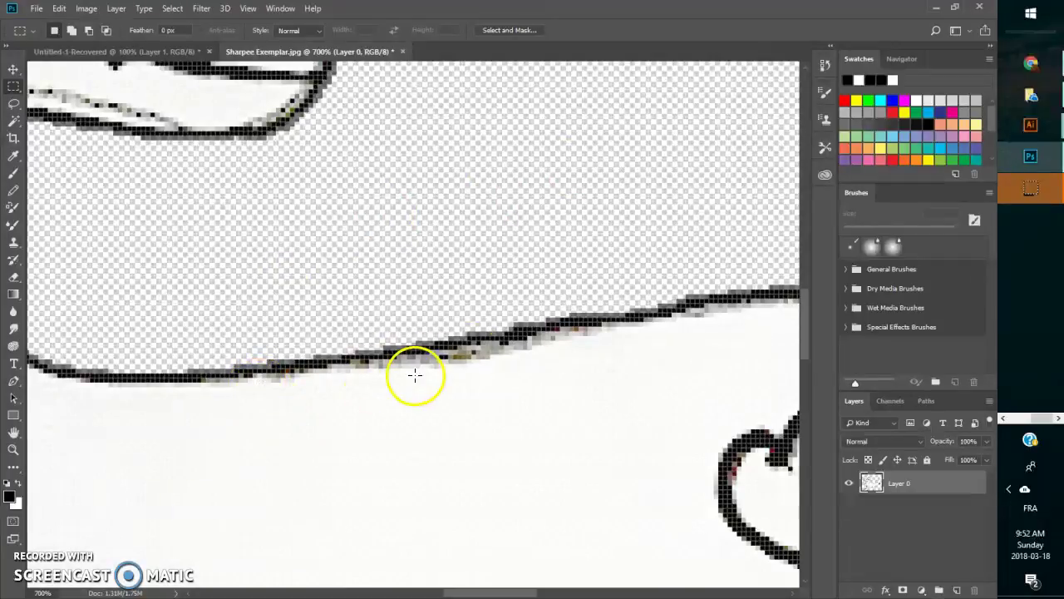
{"action": "left_click", "coordinate": [466, 324], "text": "alt"}
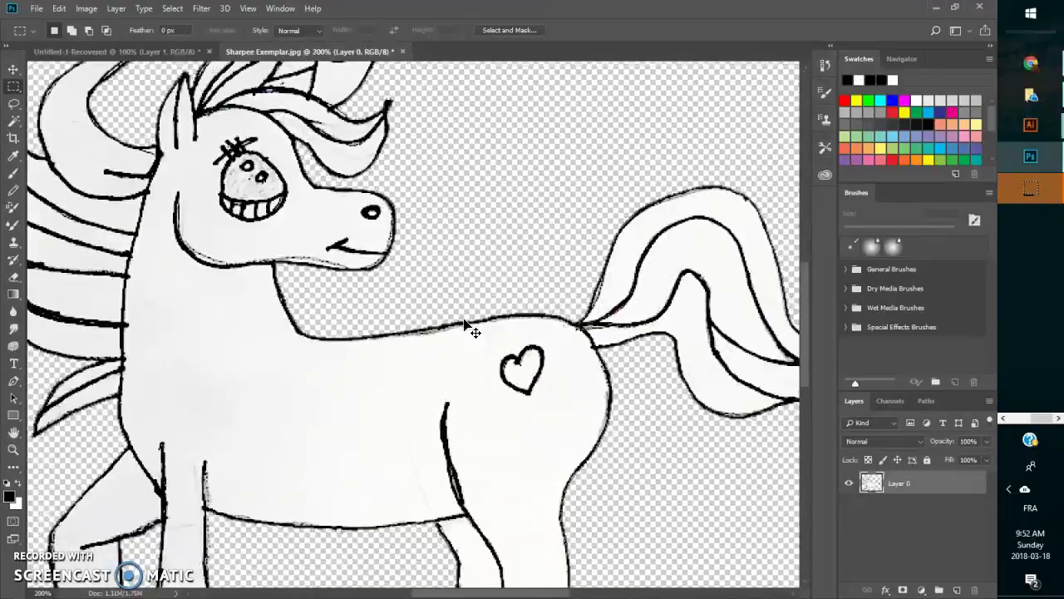
{"action": "key", "text": "ctrl+minus"}
{"action": "left_click_drag", "start_coordinate": [300, 284], "coordinate": [297, 315]}
{"action": "left_click", "coordinate": [12, 121]}
{"action": "left_click", "coordinate": [339, 370]}
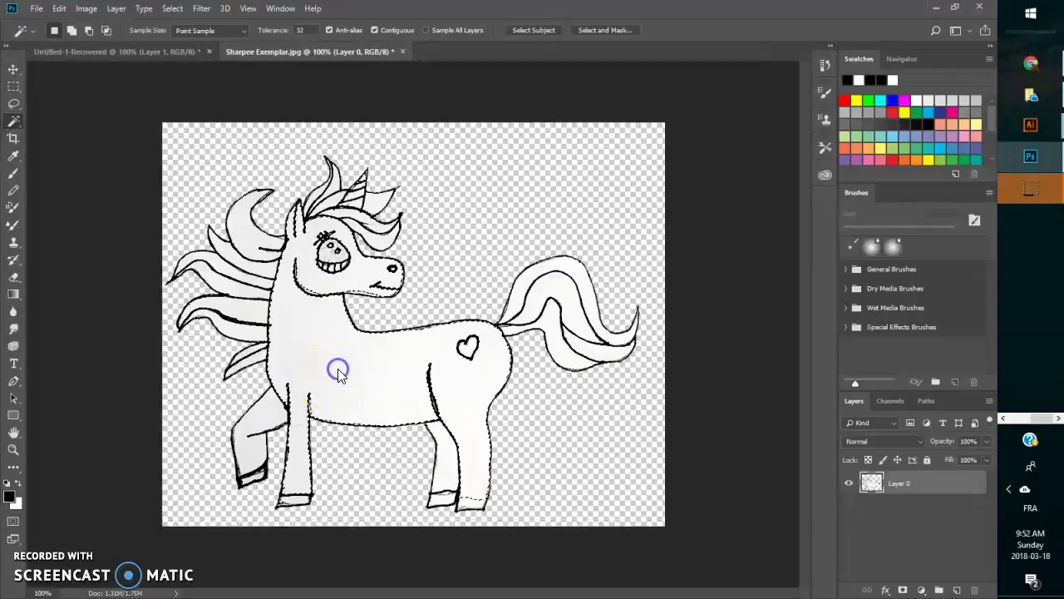
{"action": "left_click", "coordinate": [274, 439]}
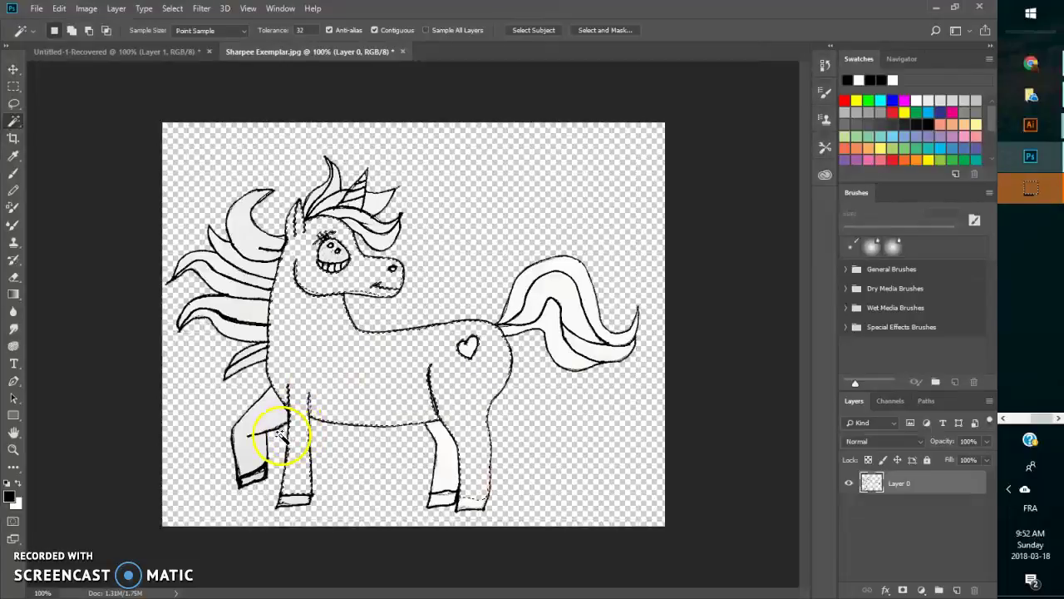
Step: Delete the white fill from the mane strands behind the unicorn's neck using Magic Wand selections
{"action": "left_click", "coordinate": [225, 360]}
{"action": "left_click", "coordinate": [232, 334]}
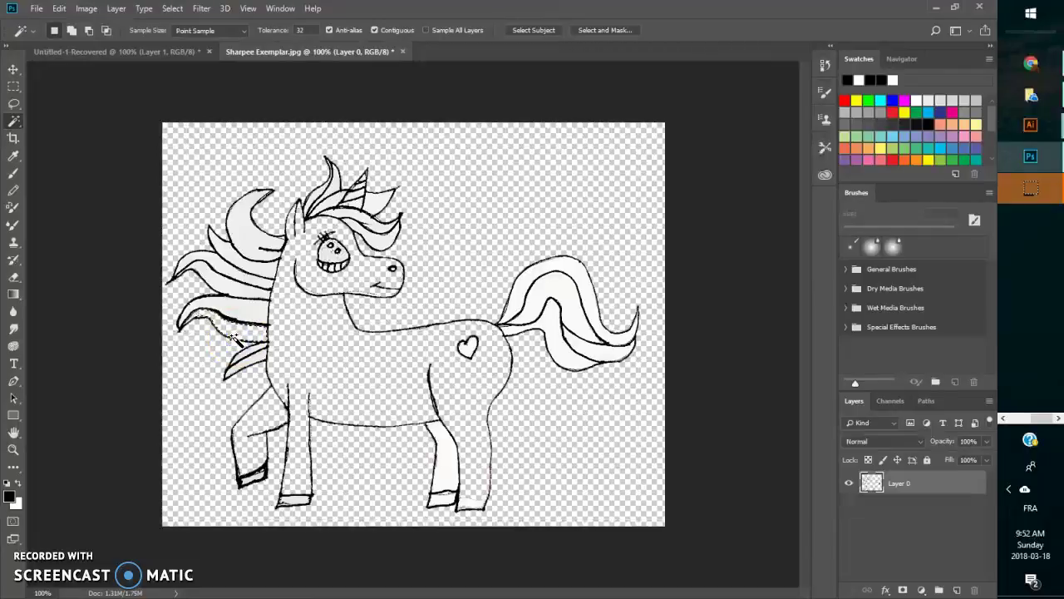
{"action": "left_click", "coordinate": [249, 319]}
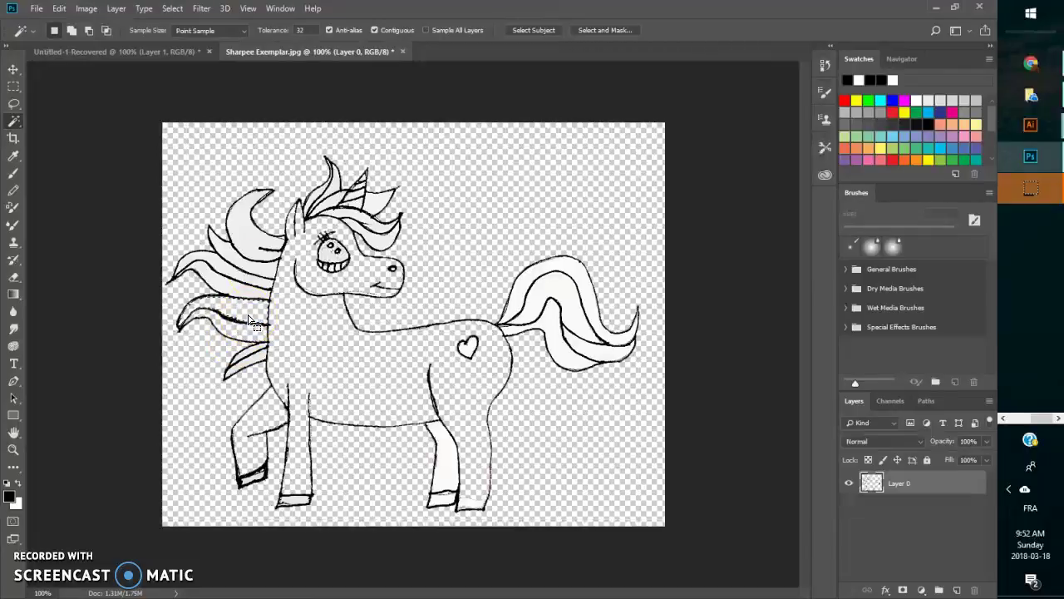
{"action": "left_click", "coordinate": [225, 287]}
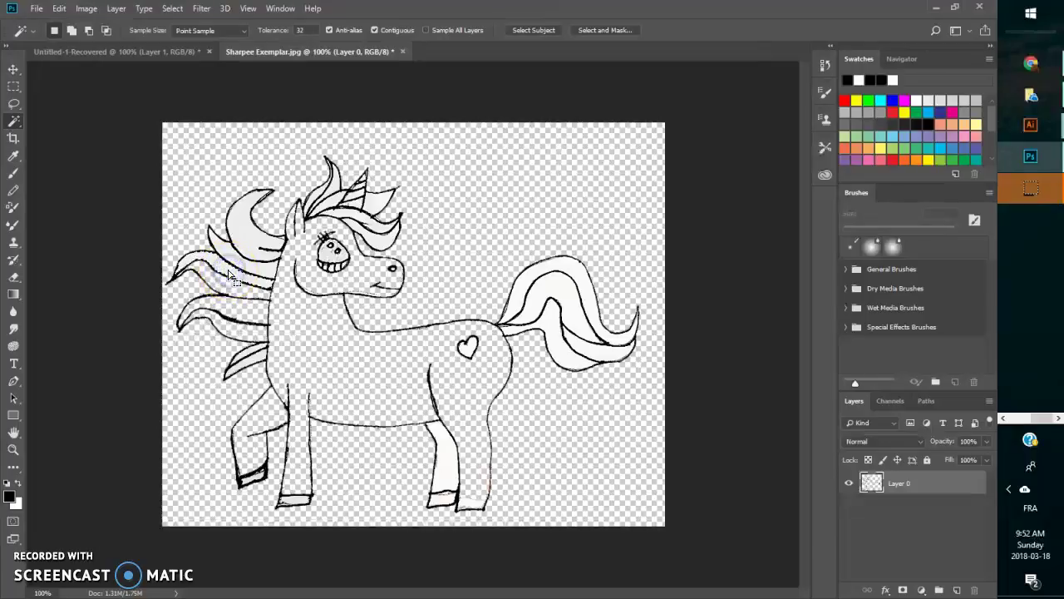
{"action": "left_click", "coordinate": [233, 256]}
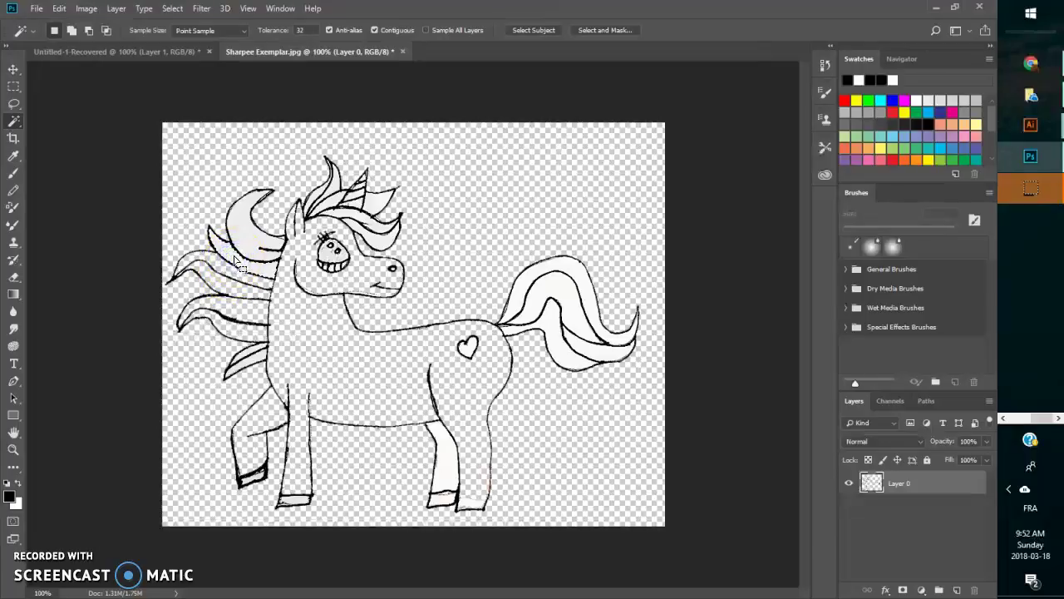
{"action": "left_click", "coordinate": [238, 235]}
Step: Delete the white fill from the forelock strands around the horn and above the eye using Magic Wand selections
{"action": "left_click", "coordinate": [356, 142]}
{"action": "left_click", "coordinate": [314, 191]}
{"action": "left_click", "coordinate": [318, 198]}
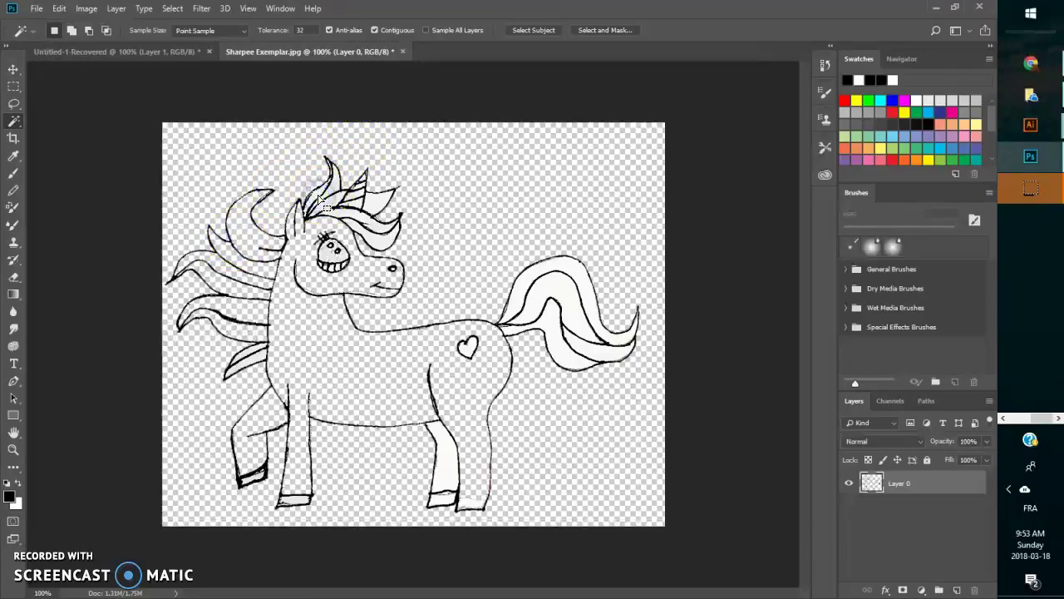
{"action": "left_click", "coordinate": [332, 191]}
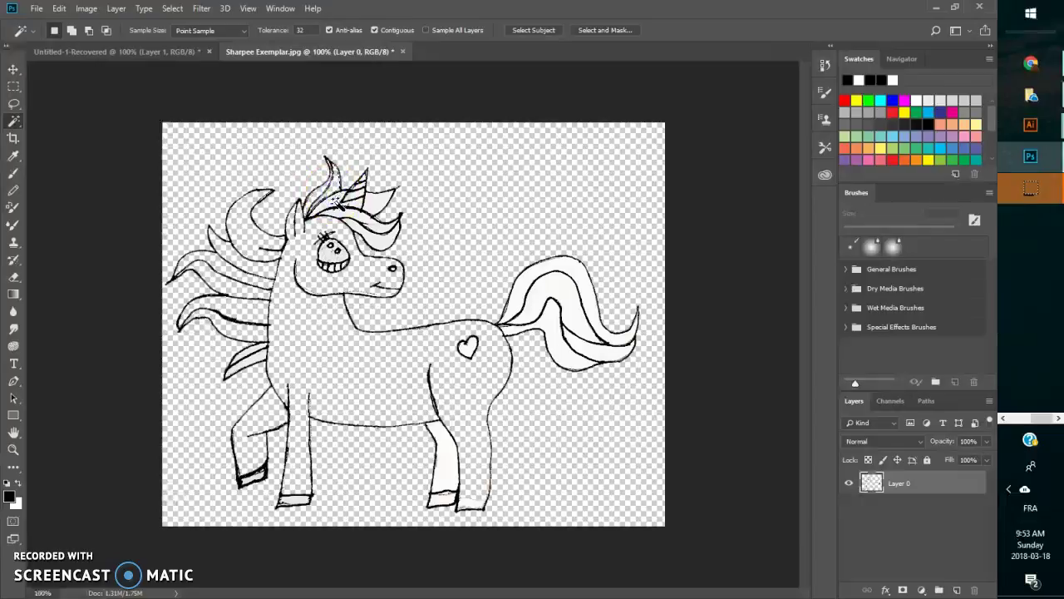
{"action": "left_click", "coordinate": [344, 215]}
{"action": "left_click", "coordinate": [355, 217]}
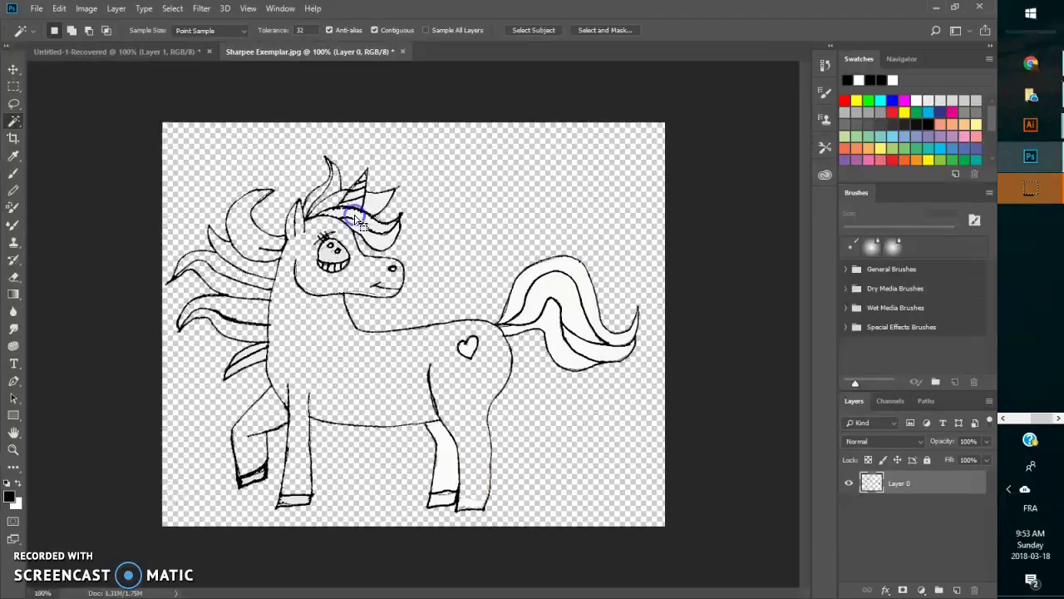
{"action": "left_click", "coordinate": [357, 223]}
{"action": "left_click", "coordinate": [376, 237]}
{"action": "left_click", "coordinate": [380, 225]}
{"action": "left_click", "coordinate": [376, 208]}
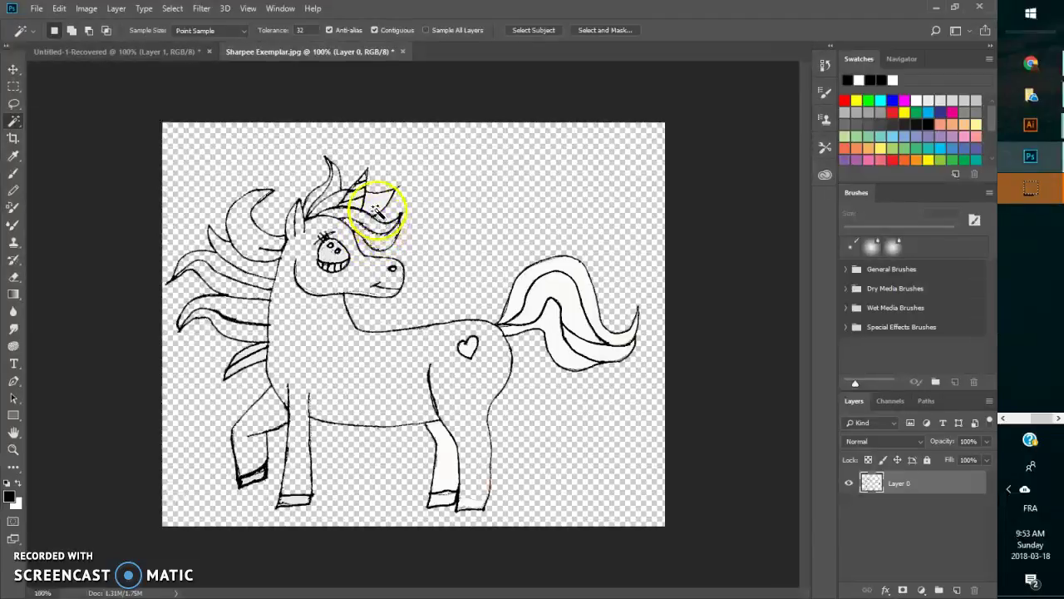
Step: Select and delete the white fill in each striped section of the horn
{"action": "left_click", "coordinate": [356, 198]}
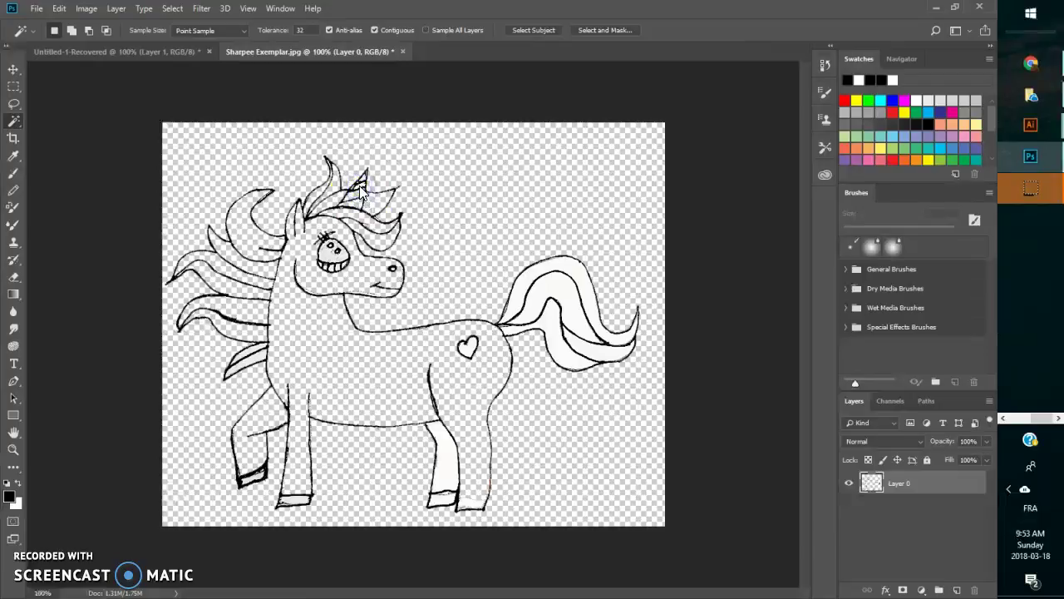
{"action": "left_click", "coordinate": [364, 176]}
{"action": "left_click", "coordinate": [364, 178]}
Step: Delete the white fill from the far hind leg, its hoof and the heart on the hip
{"action": "left_click", "coordinate": [422, 457]}
{"action": "left_click", "coordinate": [446, 494]}
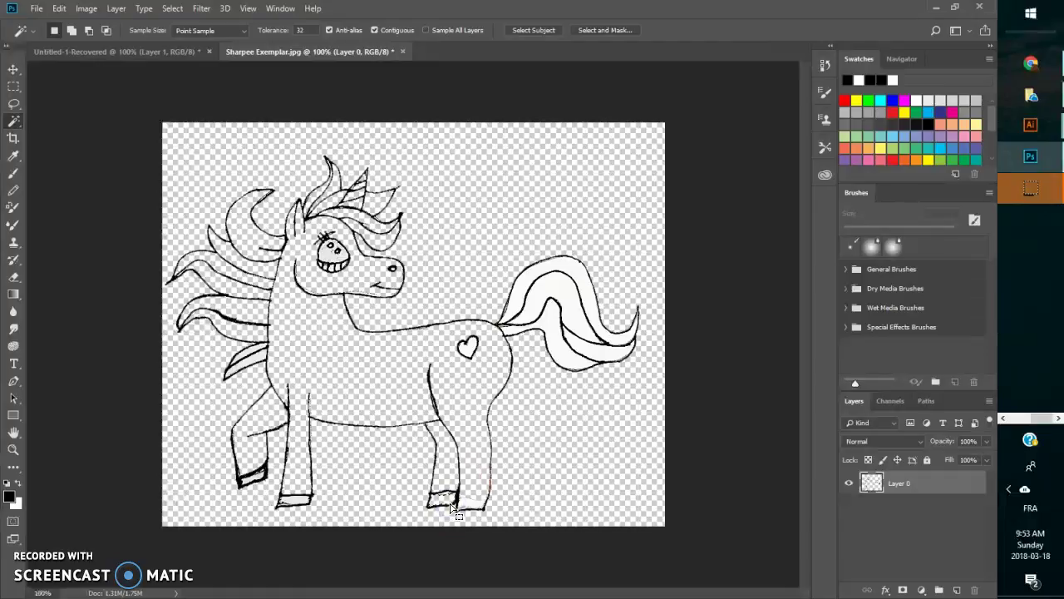
{"action": "left_click", "coordinate": [469, 350]}
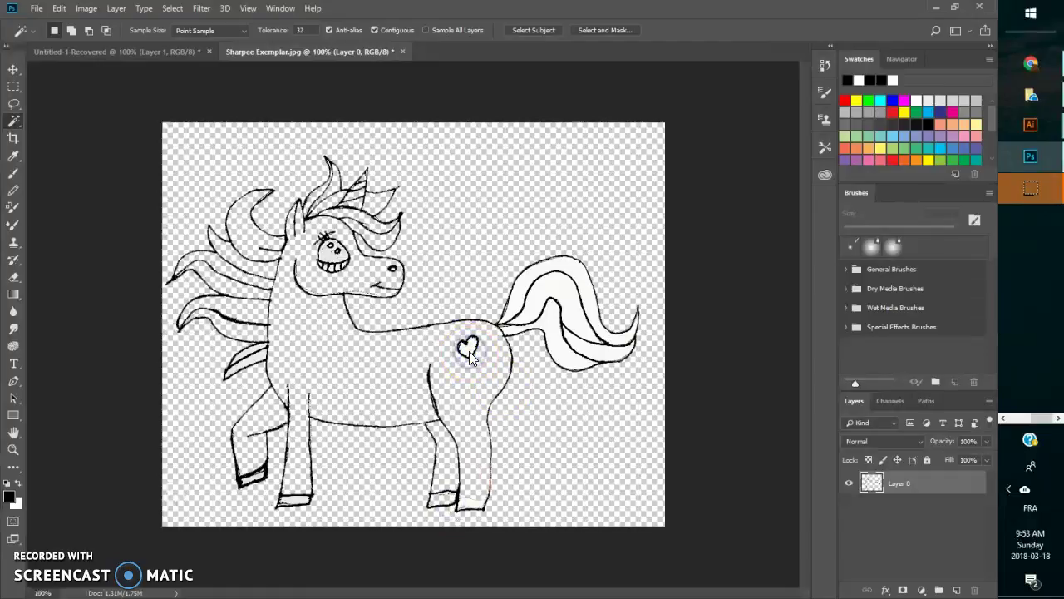
Step: Delete the white fill from every strand of the tail using Magic Wand selections
{"action": "left_click", "coordinate": [536, 280]}
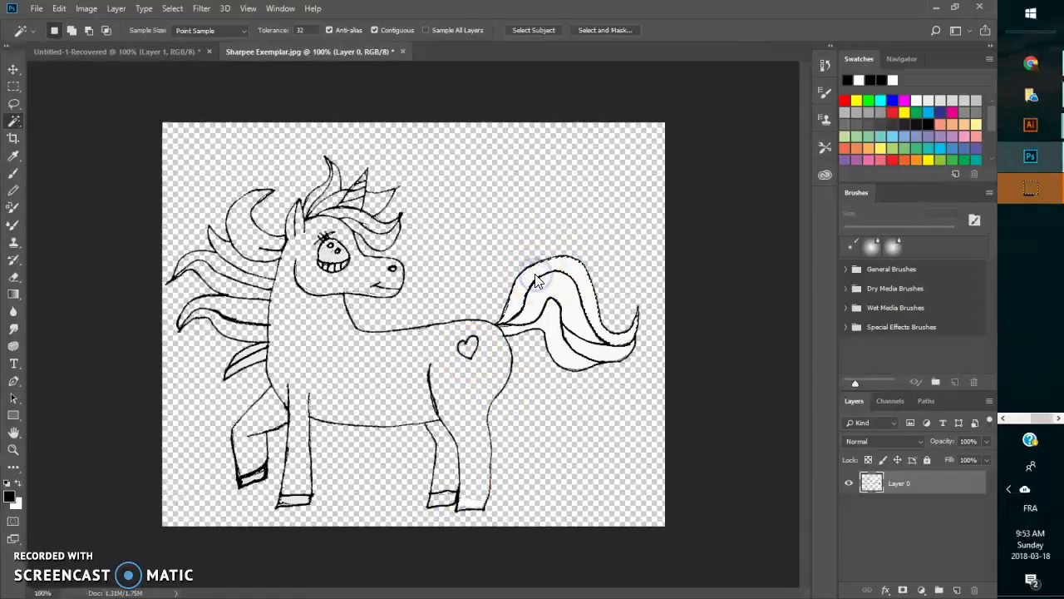
{"action": "left_click", "coordinate": [541, 289]}
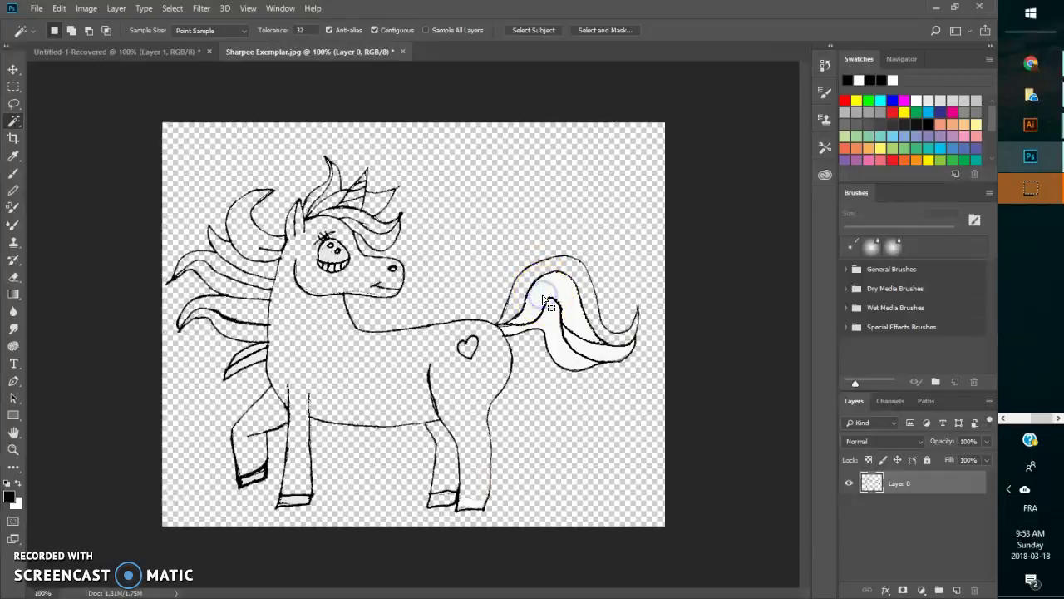
{"action": "left_click", "coordinate": [552, 304]}
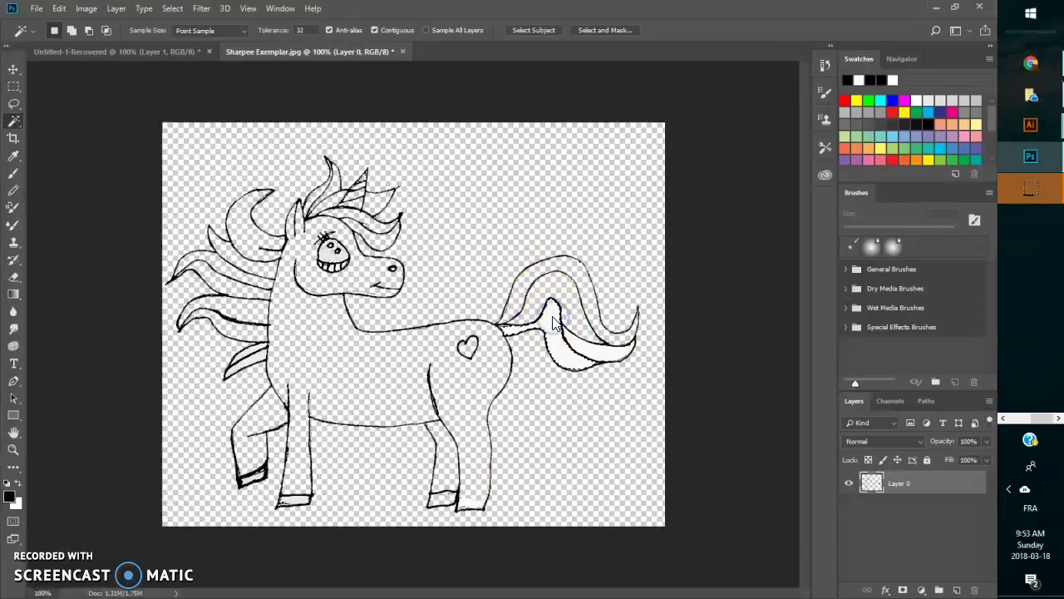
{"action": "left_click", "coordinate": [580, 355]}
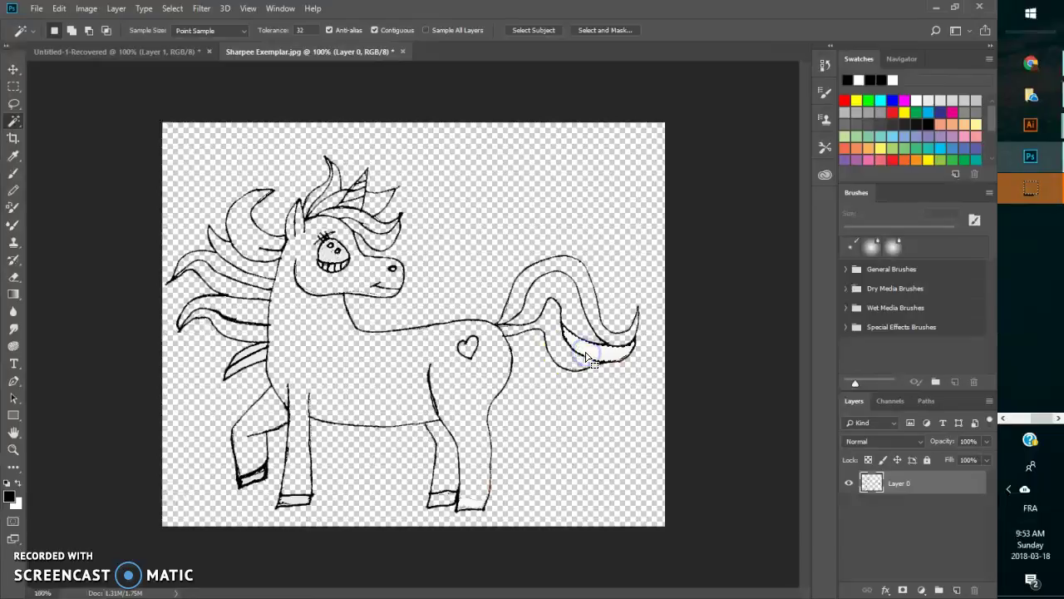
{"action": "key", "text": "Delete"}
Step: Set up the Eraser with a Hard Round brush at 3 px for cleaning the leftover specks under the mouth
{"action": "left_click", "coordinate": [439, 291]}
{"action": "left_click", "coordinate": [472, 294]}
{"action": "key", "text": "e"}
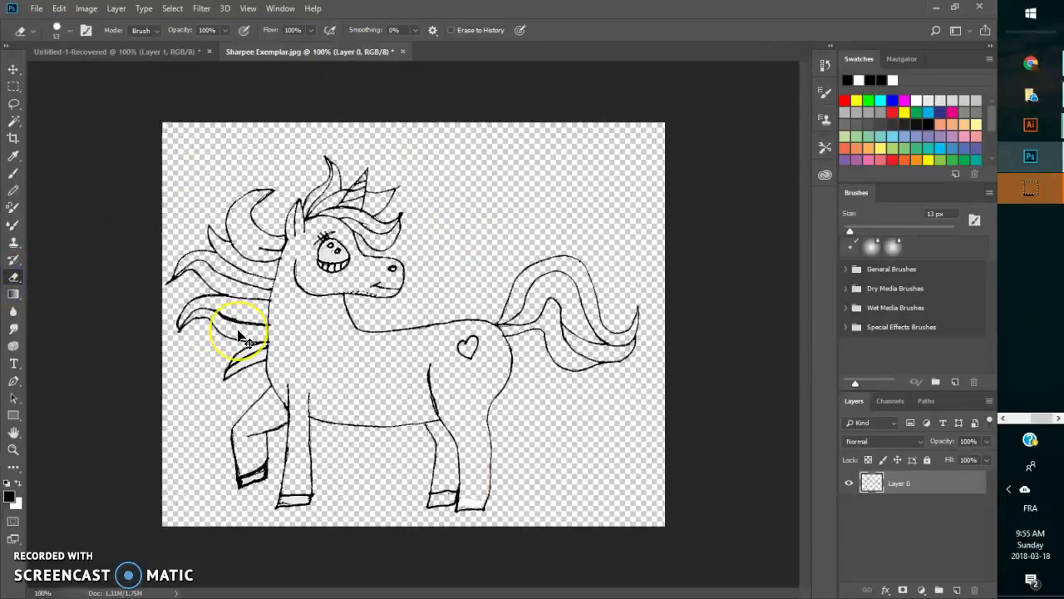
{"action": "key", "text": "ctrl+plus"}
{"action": "key", "text": "ctrl+plus"}
{"action": "key", "text": "ctrl+plus"}
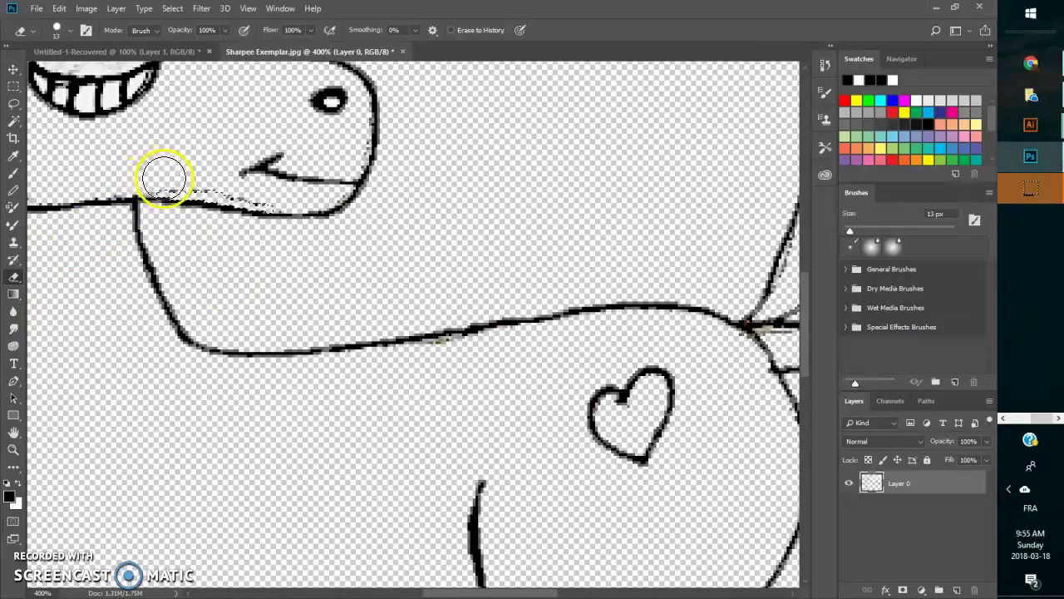
{"action": "left_click", "coordinate": [68, 33]}
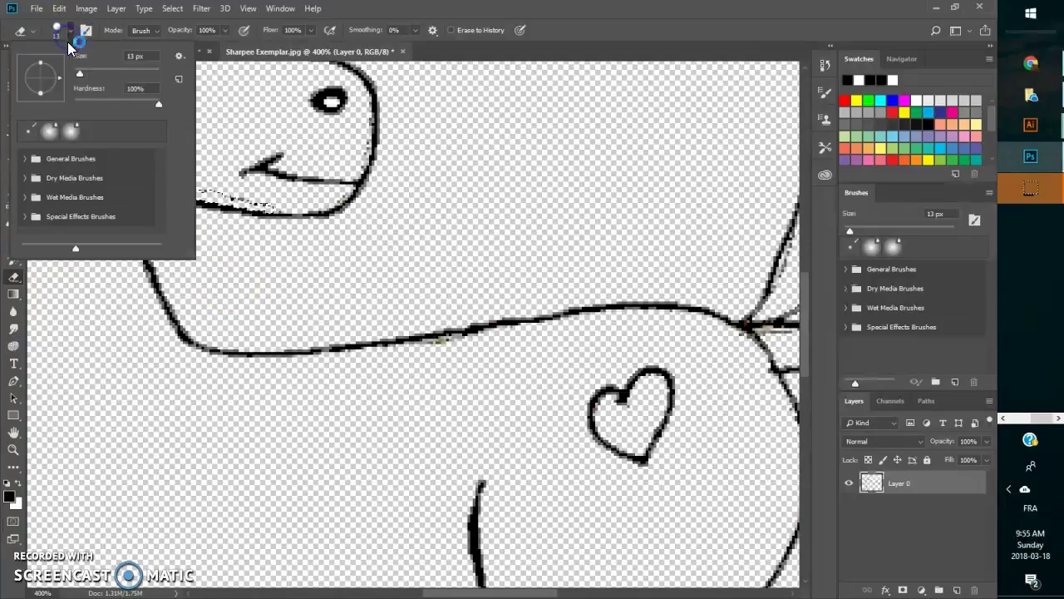
{"action": "left_click", "coordinate": [25, 160]}
{"action": "left_click", "coordinate": [71, 185]}
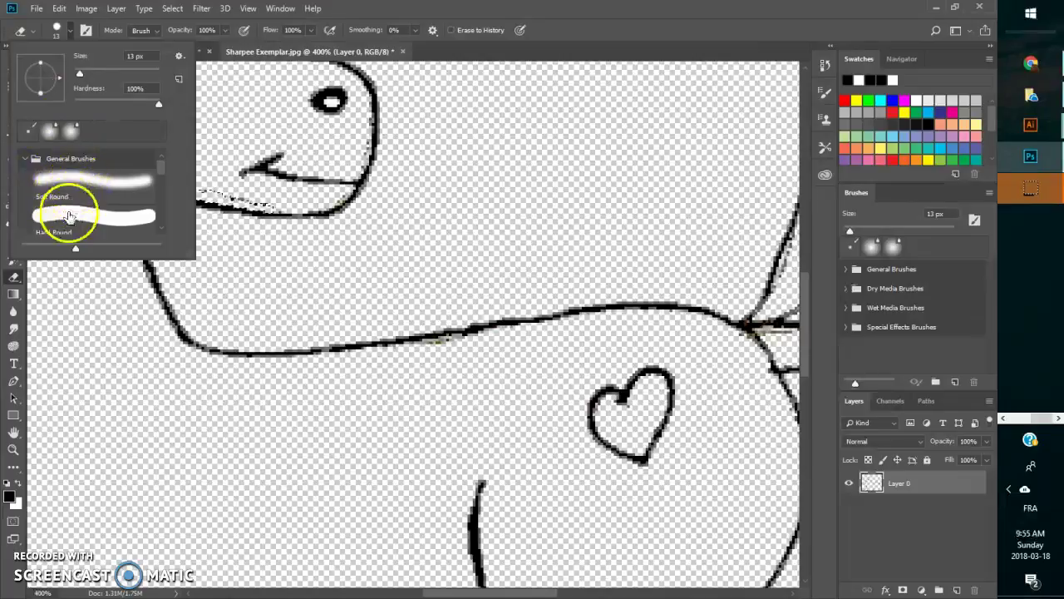
{"action": "left_click", "coordinate": [67, 215]}
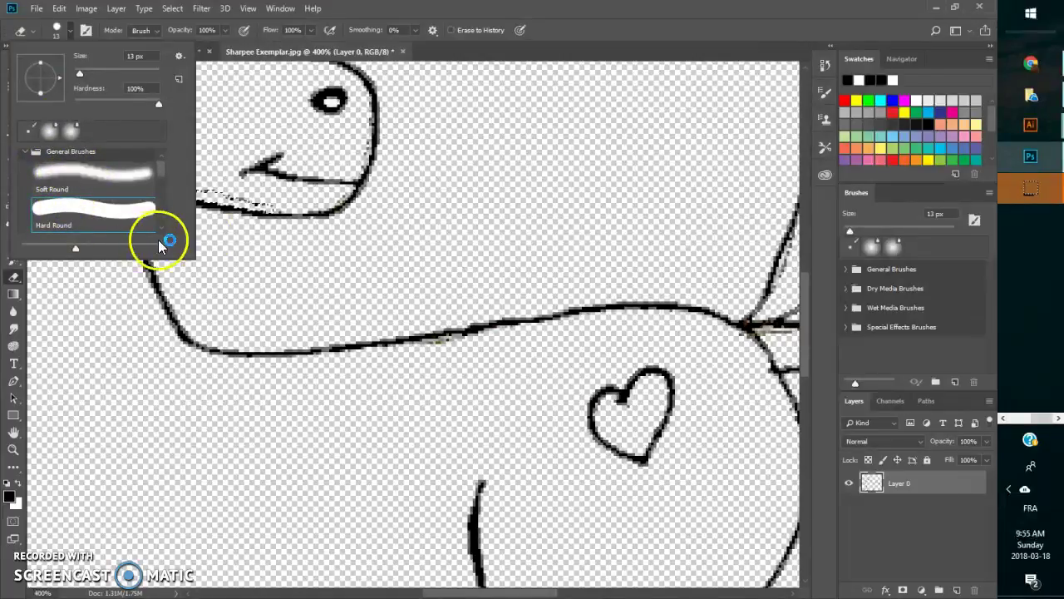
{"action": "mouse_move", "coordinate": [254, 207]}
{"action": "left_mouse_down"}
{"action": "mouse_move", "coordinate": [267, 193]}
{"action": "mouse_move", "coordinate": [285, 231]}
{"action": "mouse_move", "coordinate": [207, 230]}
{"action": "mouse_move", "coordinate": [232, 192]}
{"action": "mouse_move", "coordinate": [223, 186]}
{"action": "left_mouse_up"}
{"action": "left_click", "coordinate": [77, 79]}
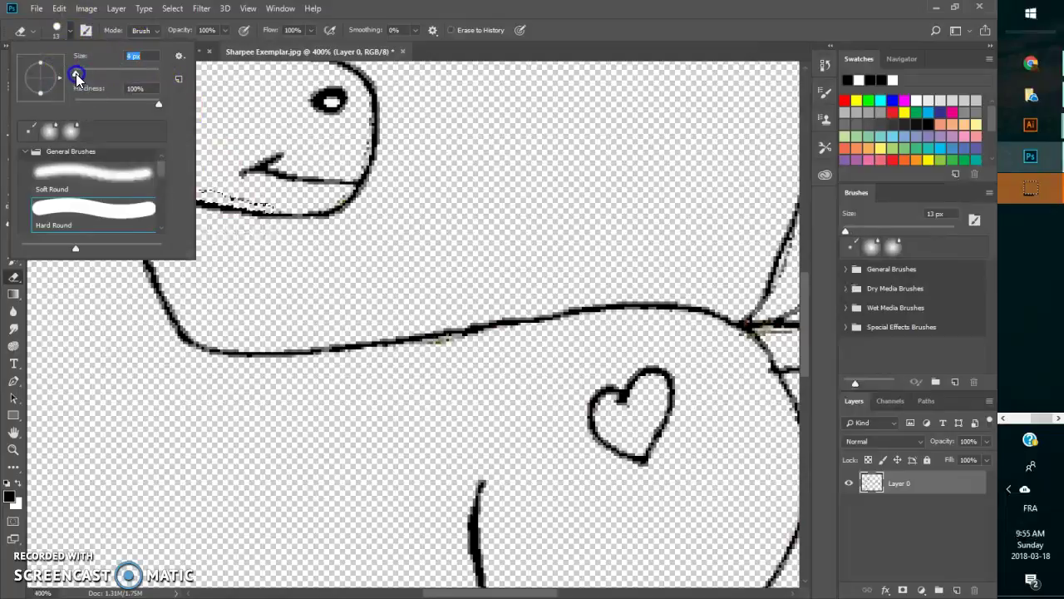
{"action": "left_click", "coordinate": [269, 203]}
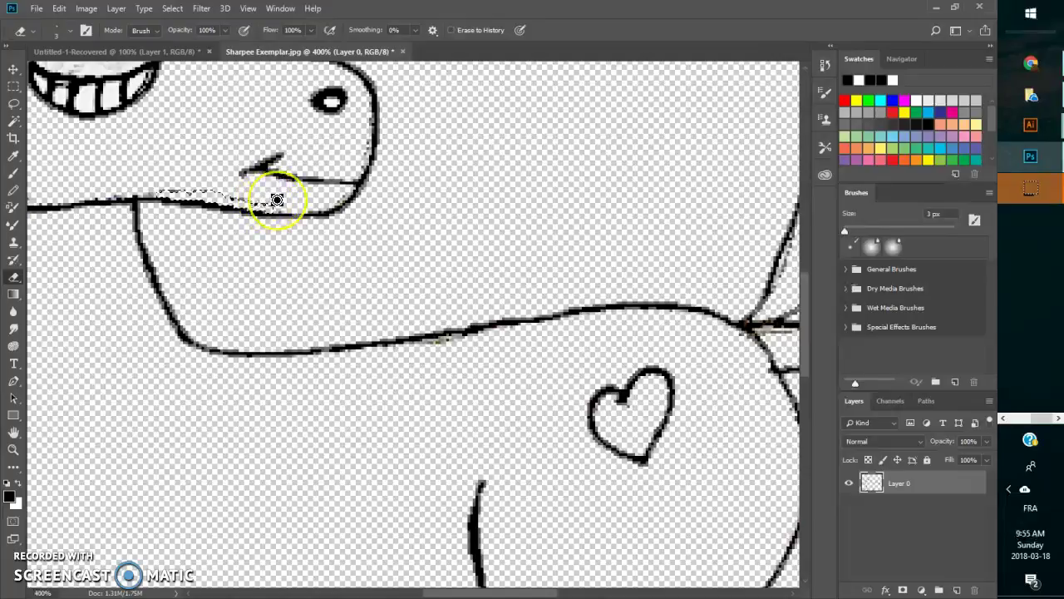
Step: Erase the leftover specks between the mouth and jaw line and inside the muzzle outline, undoing any stray stroke
{"action": "left_click_drag", "start_coordinate": [283, 197], "coordinate": [260, 203]}
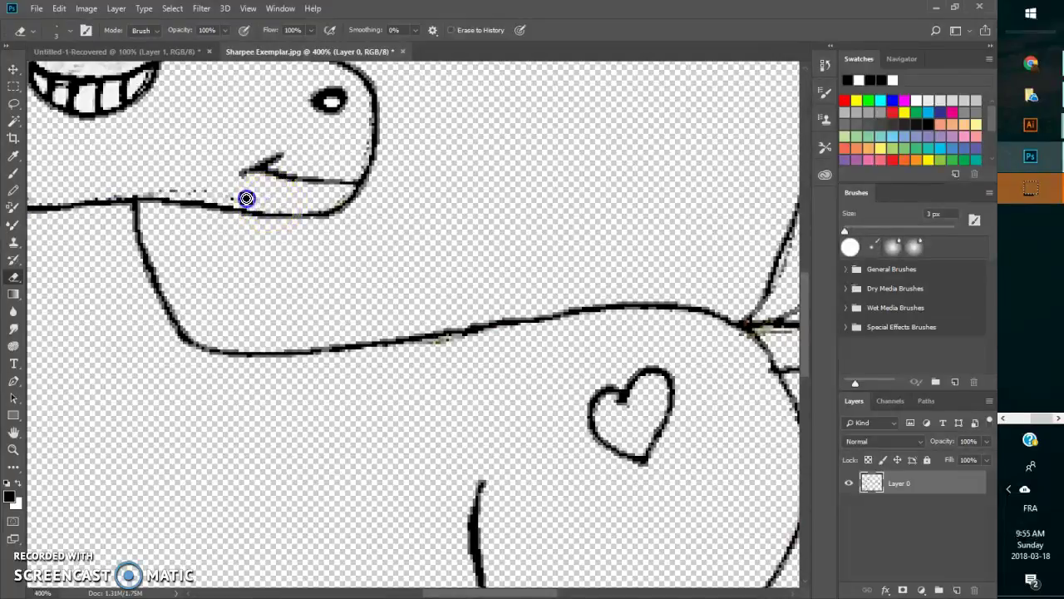
{"action": "mouse_move", "coordinate": [190, 190]}
{"action": "left_mouse_down"}
{"action": "mouse_move", "coordinate": [129, 192]}
{"action": "mouse_move", "coordinate": [194, 241]}
{"action": "left_mouse_up"}
{"action": "key", "text": "ctrl+z"}
{"action": "left_click_drag", "start_coordinate": [266, 197], "coordinate": [148, 189]}
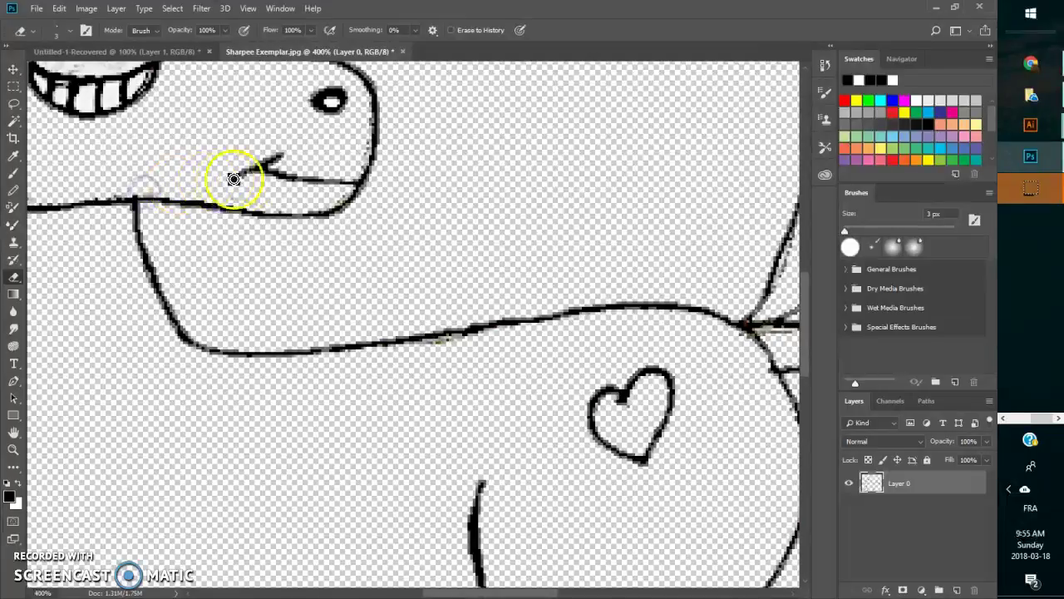
{"action": "mouse_move", "coordinate": [366, 153]}
{"action": "left_mouse_down"}
{"action": "mouse_move", "coordinate": [366, 121]}
{"action": "mouse_move", "coordinate": [368, 145]}
{"action": "mouse_move", "coordinate": [341, 196]}
{"action": "left_mouse_up"}
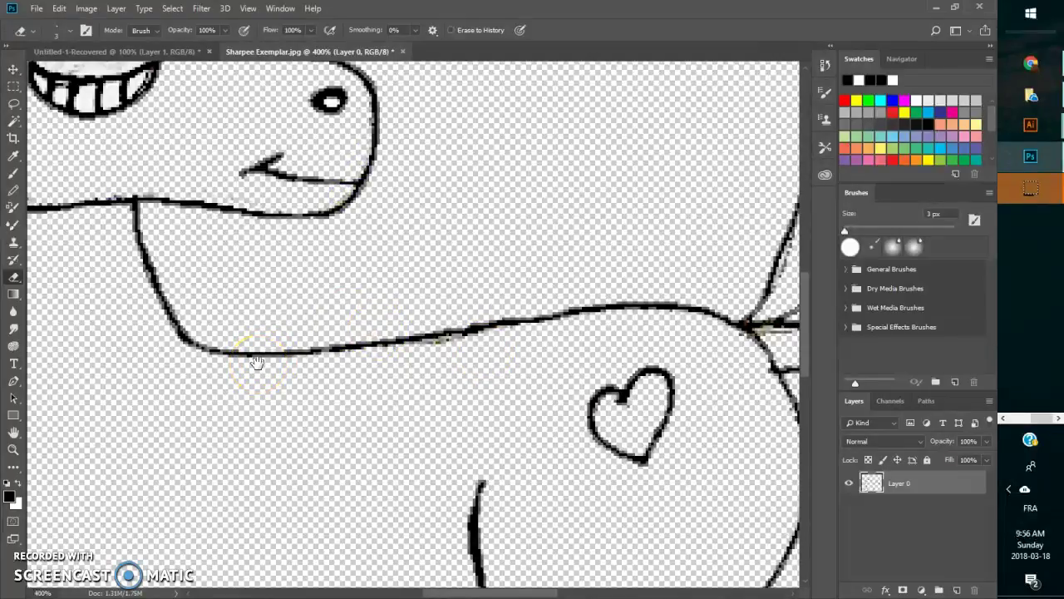
{"action": "left_click_drag", "start_coordinate": [258, 364], "coordinate": [266, 369]}
{"action": "mouse_move", "coordinate": [240, 308]}
{"action": "left_mouse_down"}
{"action": "mouse_move", "coordinate": [186, 304]}
{"action": "mouse_move", "coordinate": [188, 290]}
{"action": "mouse_move", "coordinate": [147, 254]}
{"action": "mouse_move", "coordinate": [114, 185]}
{"action": "mouse_move", "coordinate": [111, 195]}
{"action": "left_mouse_up"}
{"action": "left_click", "coordinate": [133, 168]}
{"action": "left_click", "coordinate": [122, 133], "text": "ctrl"}
{"action": "left_click", "coordinate": [142, 145]}
{"action": "left_click", "coordinate": [130, 62]}
{"action": "key", "text": "ctrl+p"}
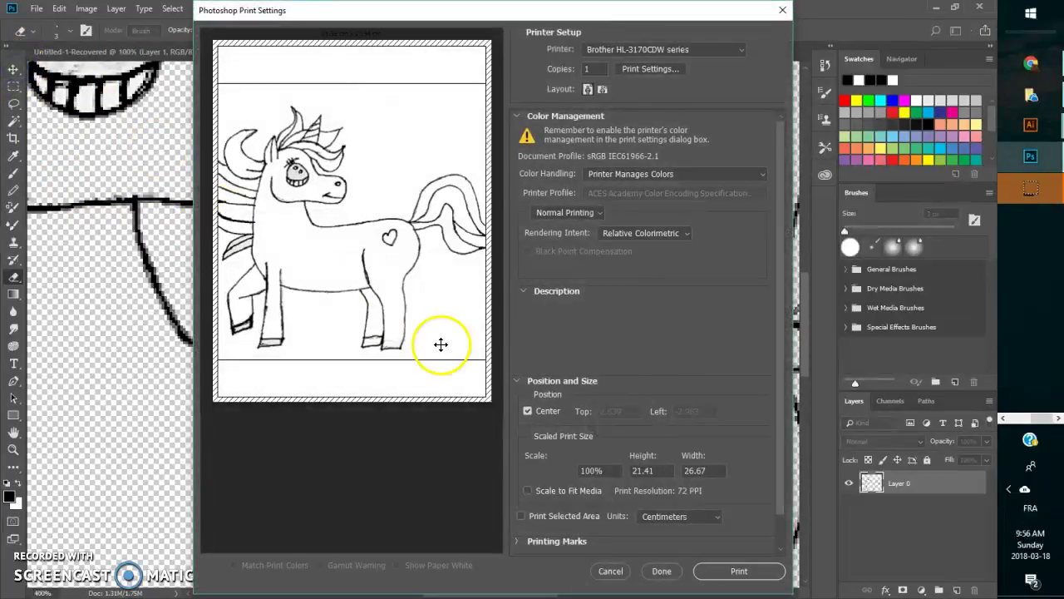
{"action": "left_click", "coordinate": [619, 571]}
Step: Erase the stray marks just below the middle of the unicorn's back line
{"action": "key", "text": "ctrl+minus"}
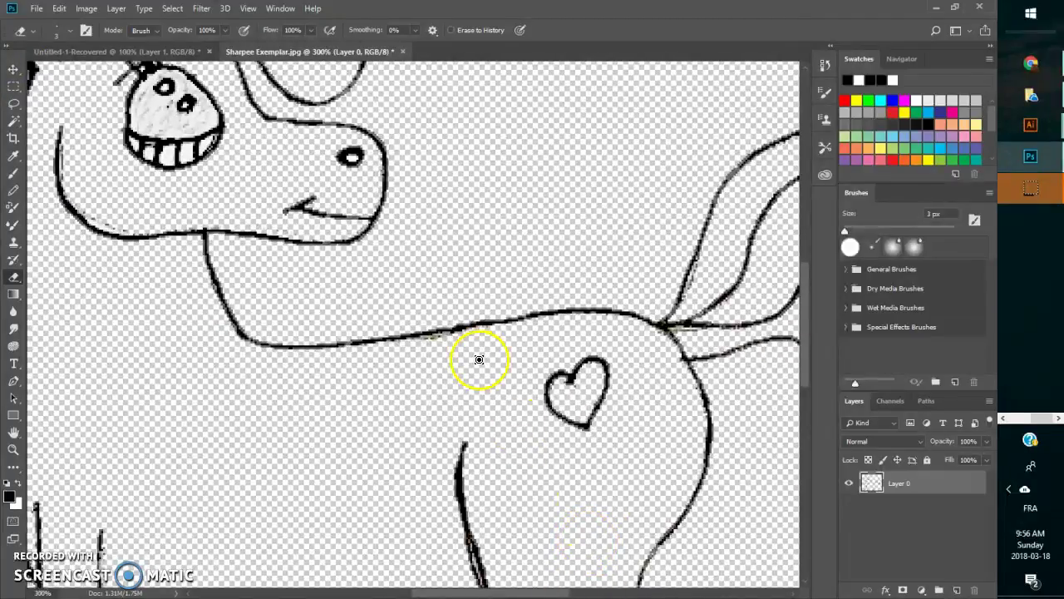
{"action": "left_click", "coordinate": [435, 339]}
{"action": "left_click", "coordinate": [436, 33]}
{"action": "left_click", "coordinate": [448, 224]}
{"action": "left_click", "coordinate": [427, 337]}
{"action": "mouse_move", "coordinate": [408, 342]}
{"action": "left_mouse_down"}
{"action": "mouse_move", "coordinate": [310, 360]}
{"action": "mouse_move", "coordinate": [219, 413]}
{"action": "left_mouse_up"}
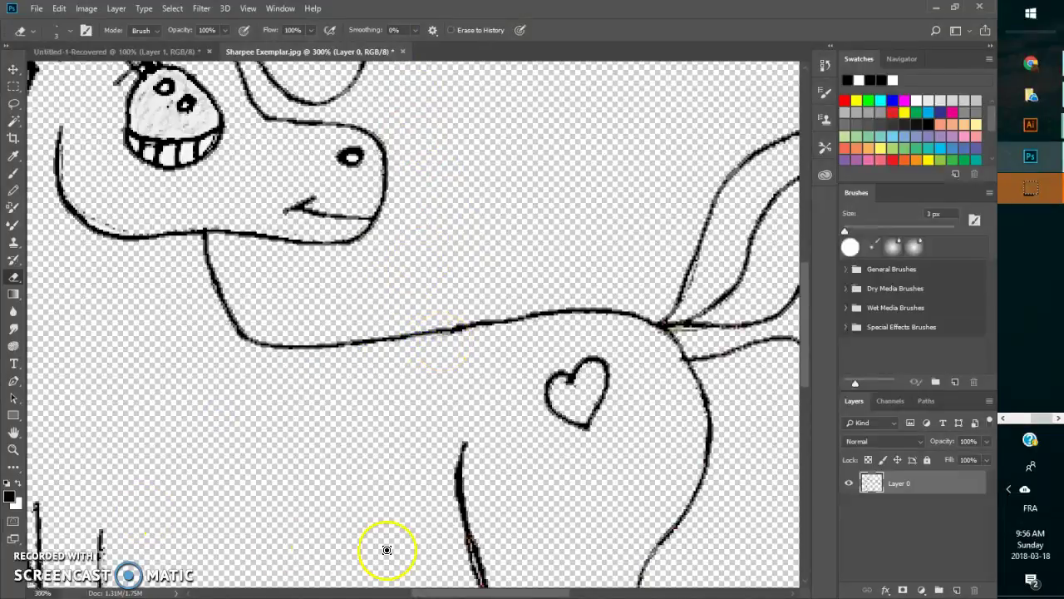
Step: Erase the stray specks where the tail joins the body and along the tail's lower outline
{"action": "left_click_drag", "start_coordinate": [693, 333], "coordinate": [684, 331]}
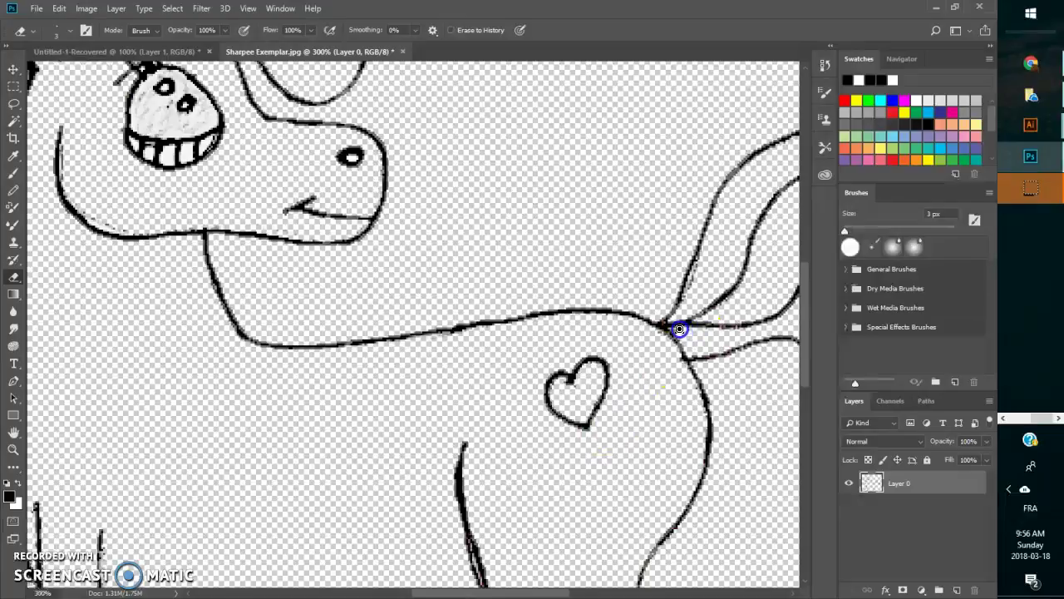
{"action": "left_click_drag", "start_coordinate": [685, 341], "coordinate": [684, 339]}
{"action": "mouse_move", "coordinate": [693, 274]}
{"action": "left_mouse_down"}
{"action": "mouse_move", "coordinate": [705, 255]}
{"action": "mouse_move", "coordinate": [708, 291]}
{"action": "left_mouse_up"}
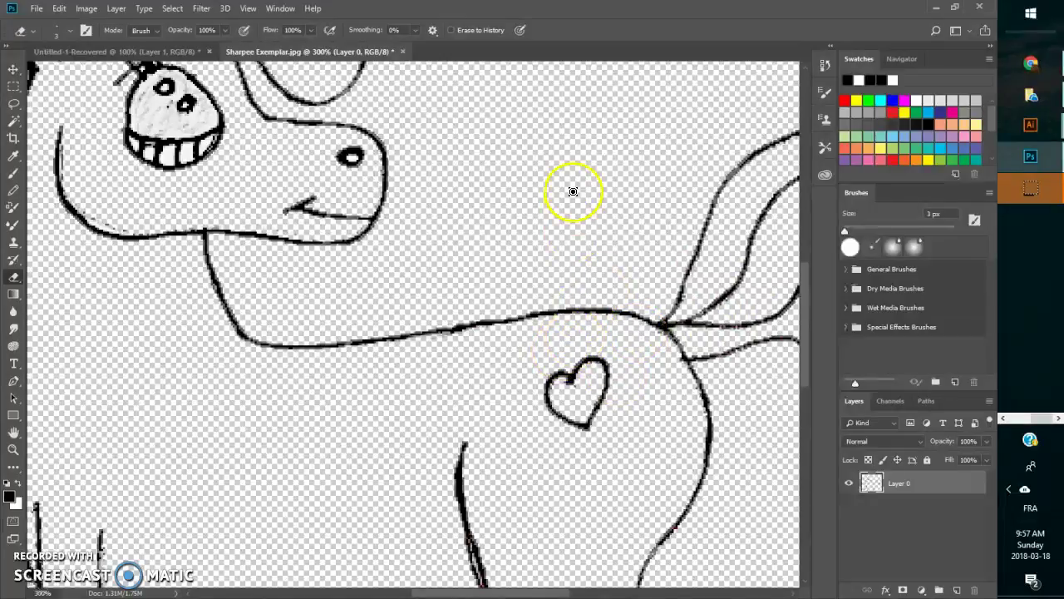
{"action": "left_click", "coordinate": [601, 232]}
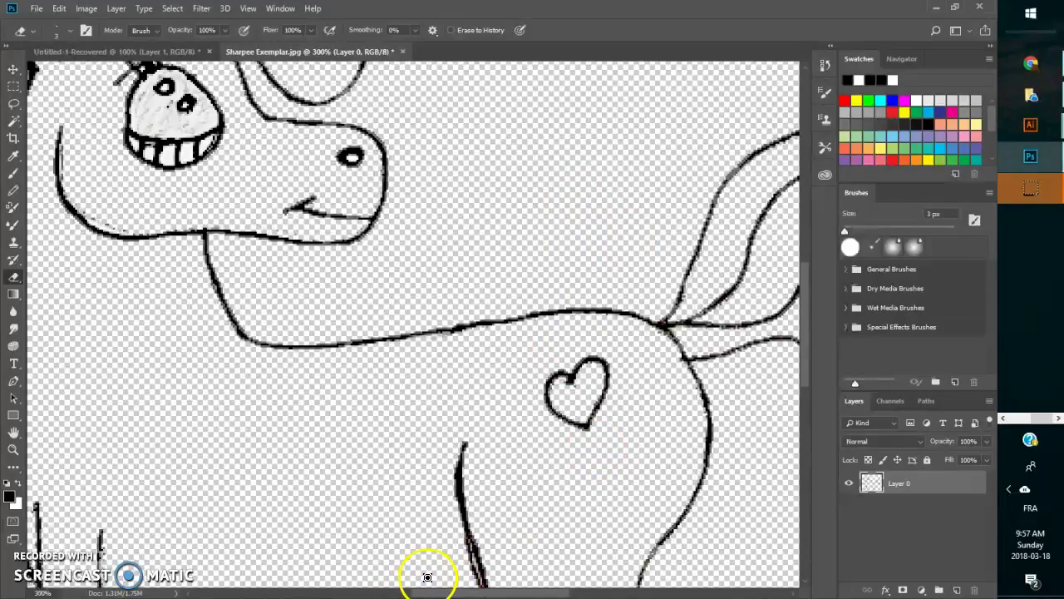
{"action": "left_click_drag", "start_coordinate": [440, 592], "coordinate": [532, 592]}
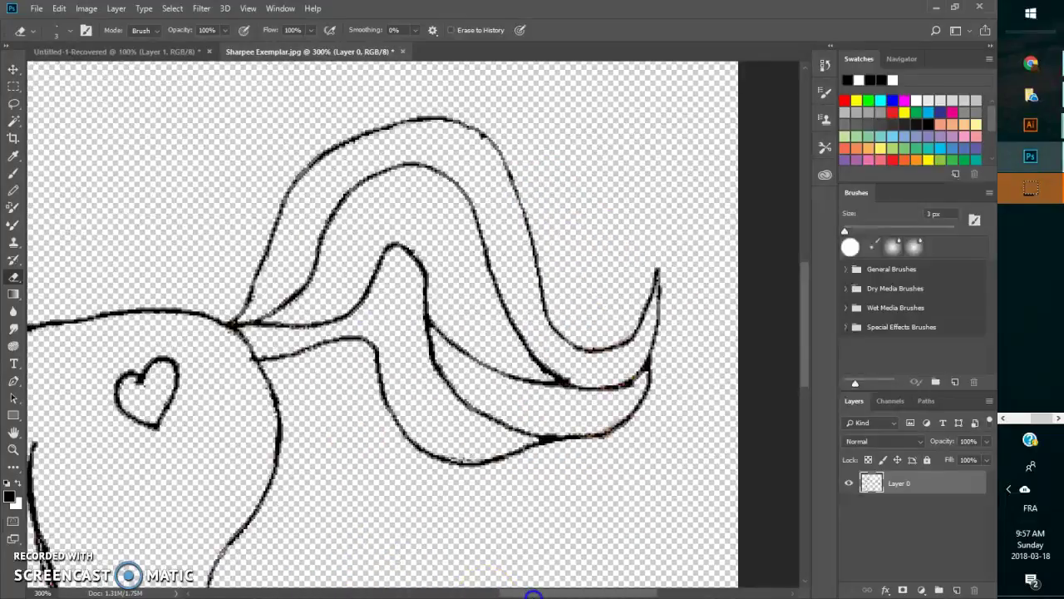
{"action": "mouse_move", "coordinate": [456, 453]}
{"action": "left_mouse_down"}
{"action": "mouse_move", "coordinate": [475, 466]}
{"action": "mouse_move", "coordinate": [475, 453]}
{"action": "mouse_move", "coordinate": [541, 427]}
{"action": "mouse_move", "coordinate": [650, 421]}
{"action": "left_mouse_up"}
Step: Erase the stray marks beside the inner hind thigh line and delete the white left in the near hind hoof with the Magic Wand
{"action": "left_click_drag", "start_coordinate": [799, 346], "coordinate": [791, 430]}
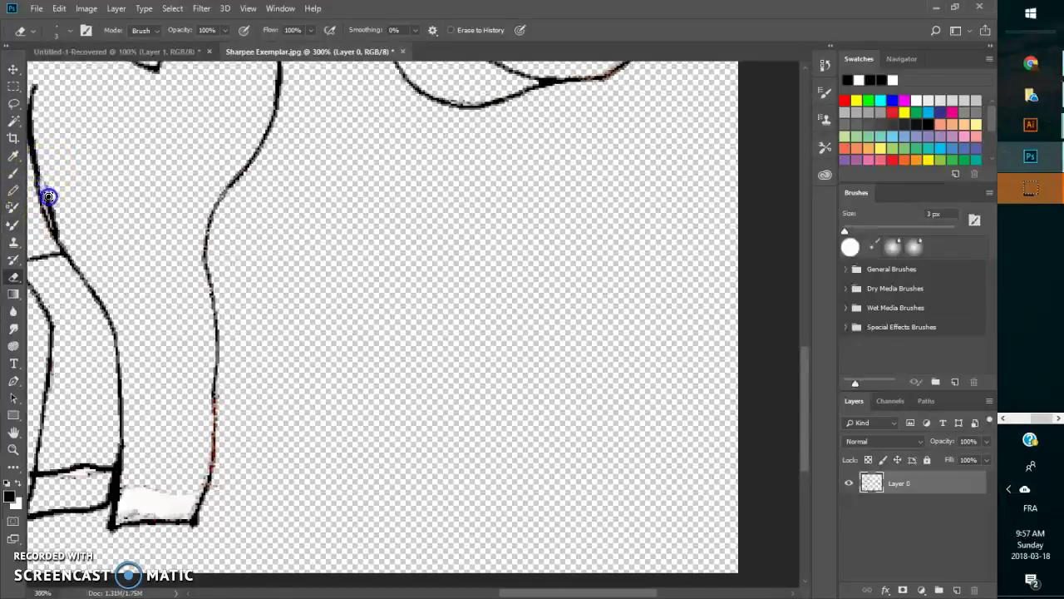
{"action": "mouse_move", "coordinate": [51, 208]}
{"action": "left_mouse_down"}
{"action": "mouse_move", "coordinate": [59, 230]}
{"action": "mouse_move", "coordinate": [45, 176]}
{"action": "left_mouse_up"}
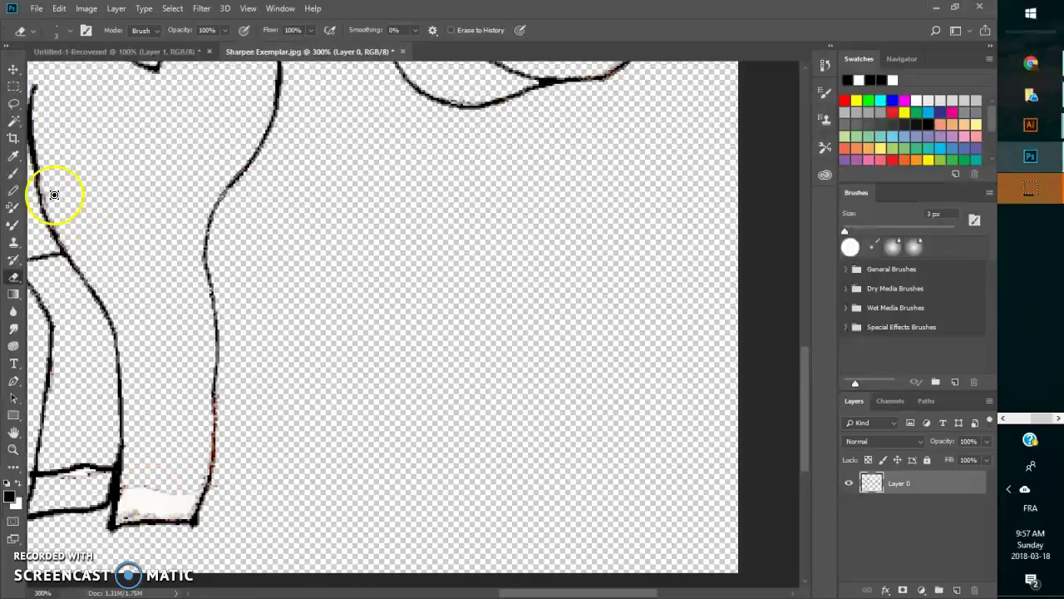
{"action": "left_click", "coordinate": [13, 120]}
{"action": "left_click", "coordinate": [148, 504]}
{"action": "key", "text": "Delete"}
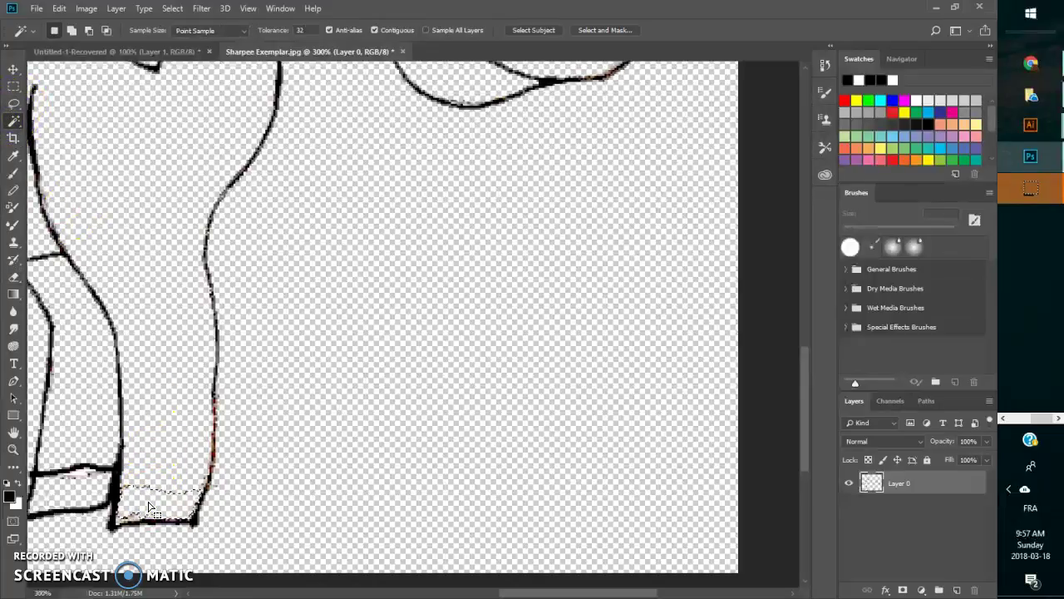
Step: Clear the Magic Wand selection inside the near hind leg and hoof
{"action": "left_click", "coordinate": [166, 456]}
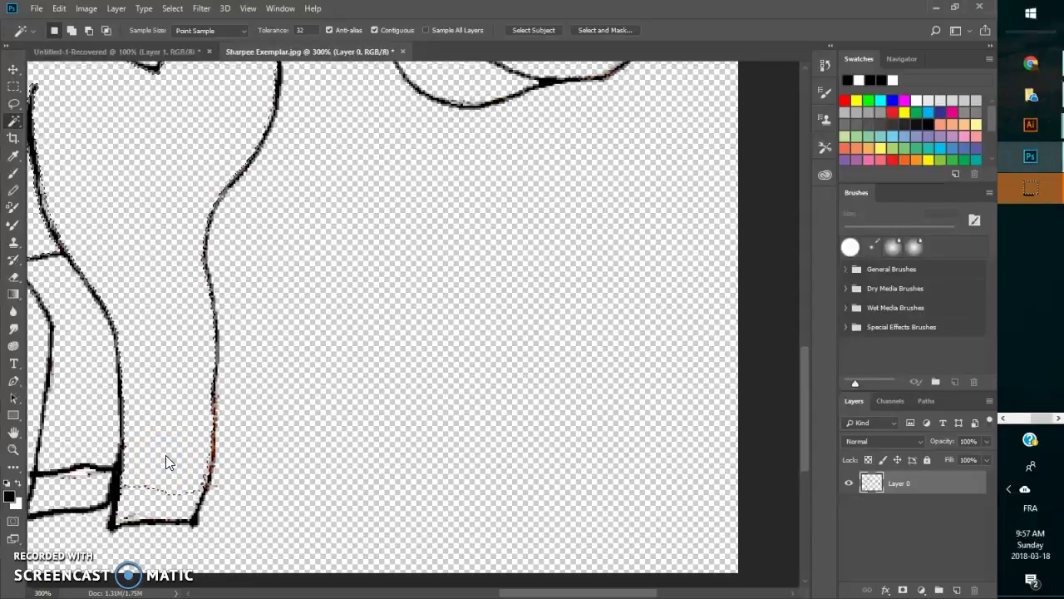
{"action": "left_click", "coordinate": [146, 464]}
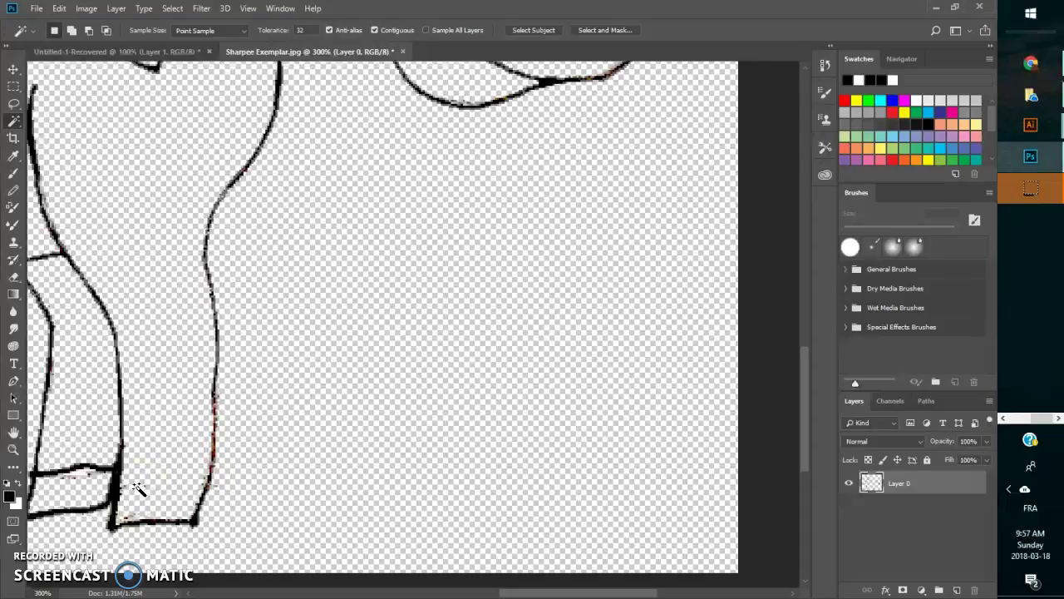
{"action": "left_click", "coordinate": [142, 494], "text": "ctrl"}
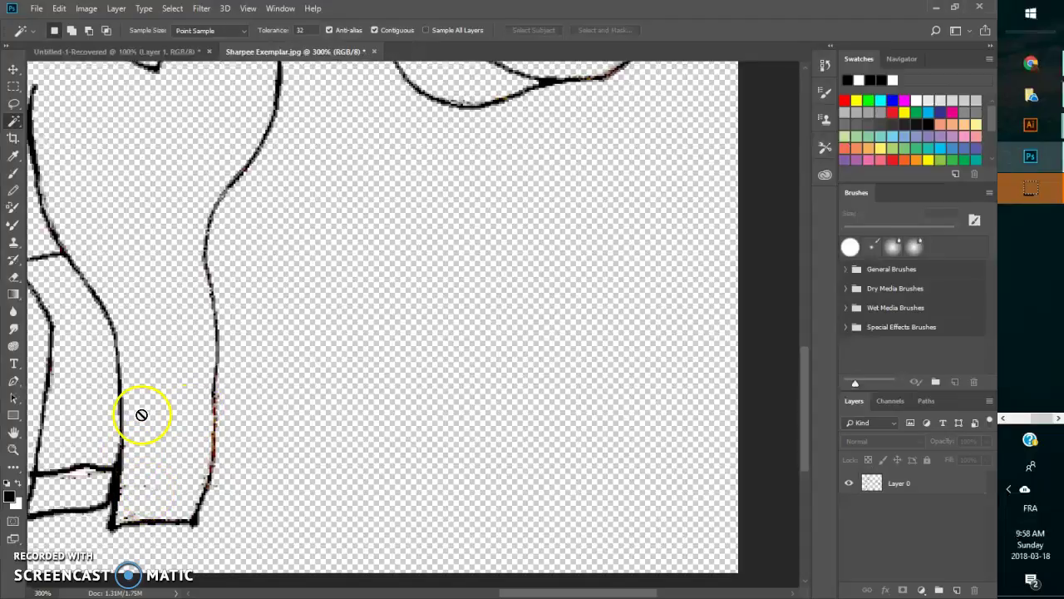
Step: Set up the Brush tool with a Hard Round tip at a size of 4 px
{"action": "left_click", "coordinate": [13, 172]}
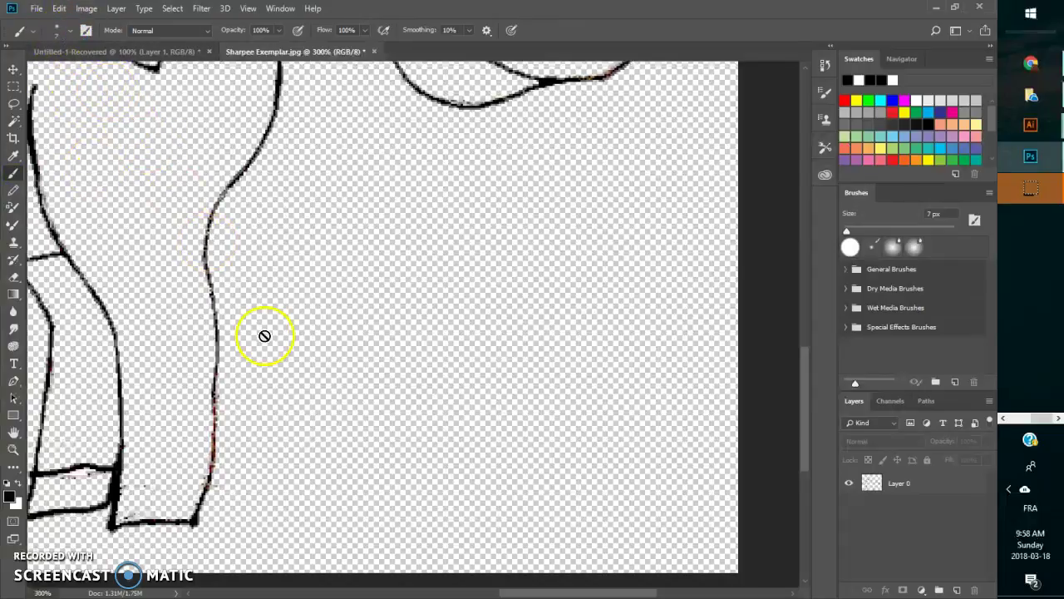
{"action": "left_click", "coordinate": [18, 174]}
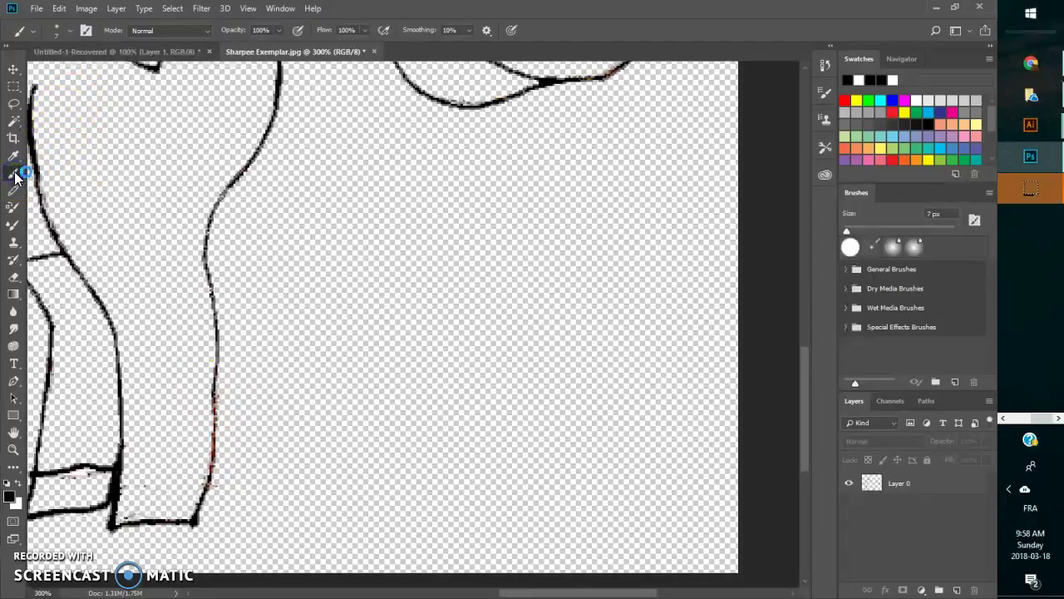
{"action": "left_click", "coordinate": [57, 29]}
{"action": "left_click", "coordinate": [60, 209]}
{"action": "left_click", "coordinate": [60, 209]}
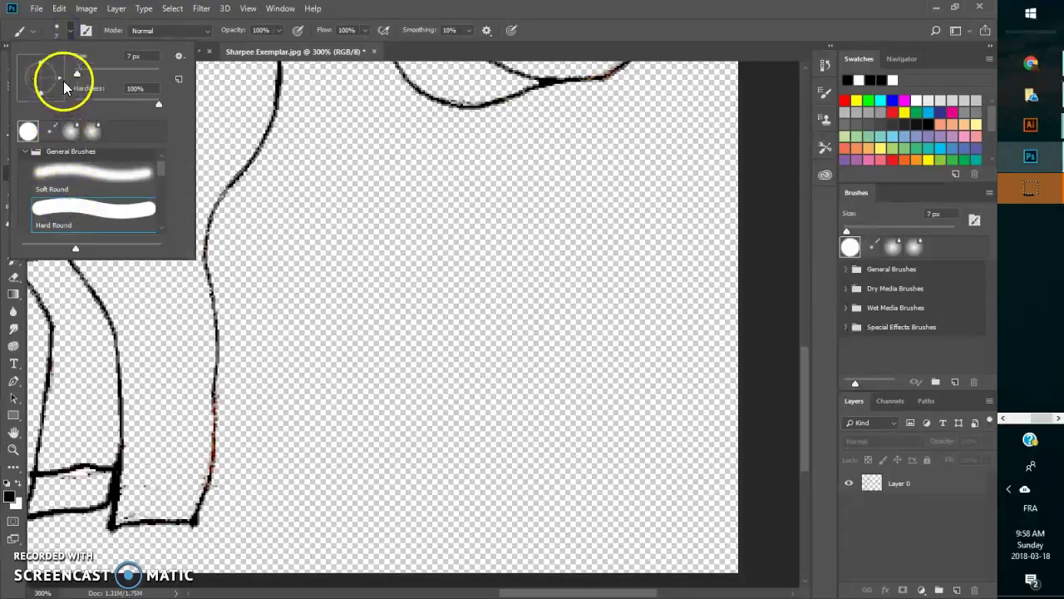
{"action": "left_click_drag", "start_coordinate": [73, 71], "coordinate": [76, 74]}
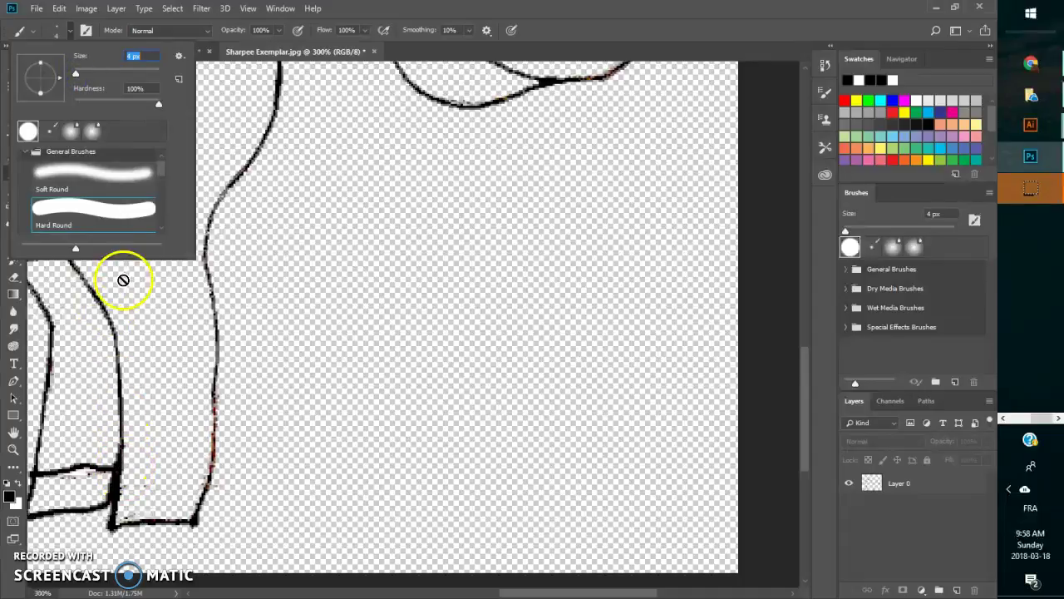
{"action": "left_click", "coordinate": [70, 32]}
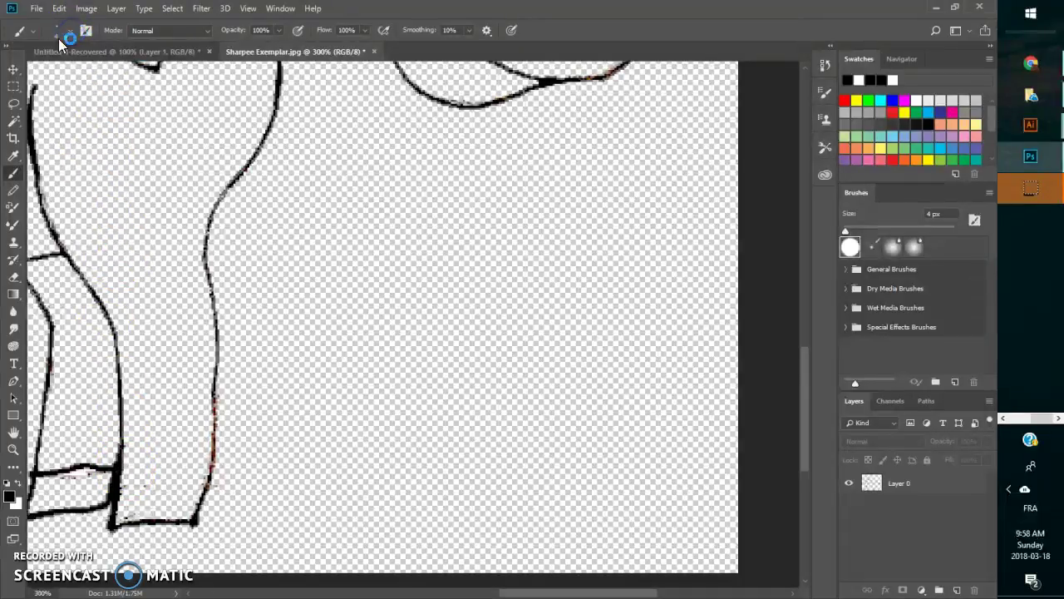
Step: Try a brush mark on the hind leg line and make Layer 0 the active layer for painting
{"action": "left_click", "coordinate": [15, 69]}
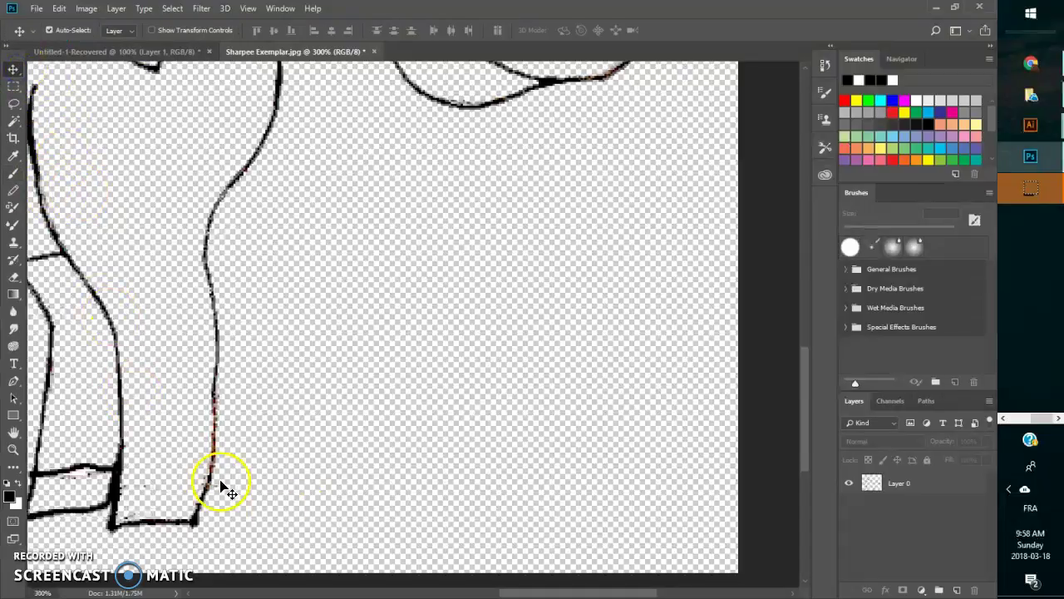
{"action": "left_click", "coordinate": [13, 176]}
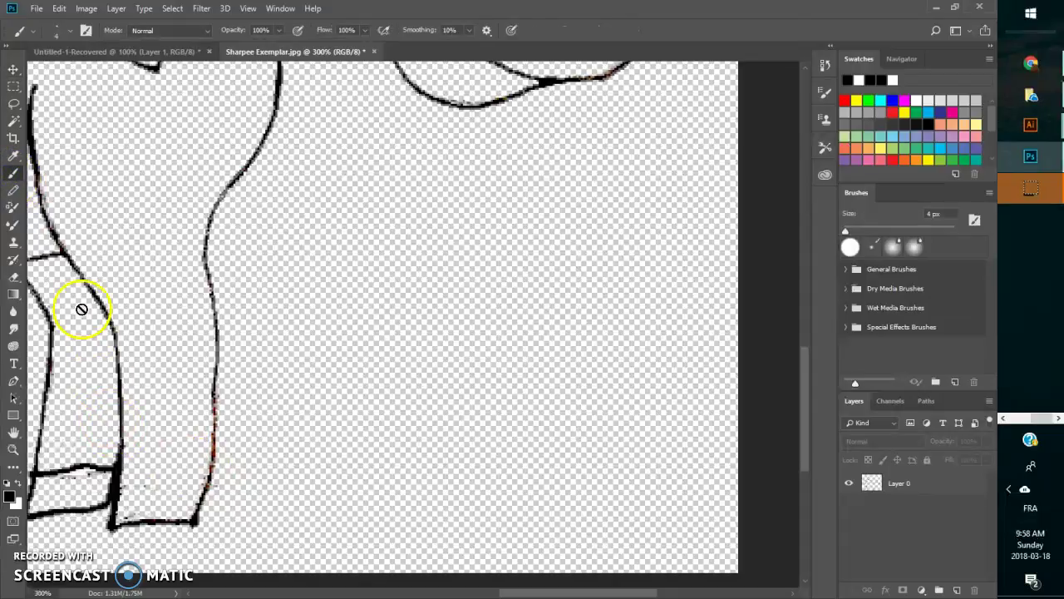
{"action": "left_click", "coordinate": [66, 247]}
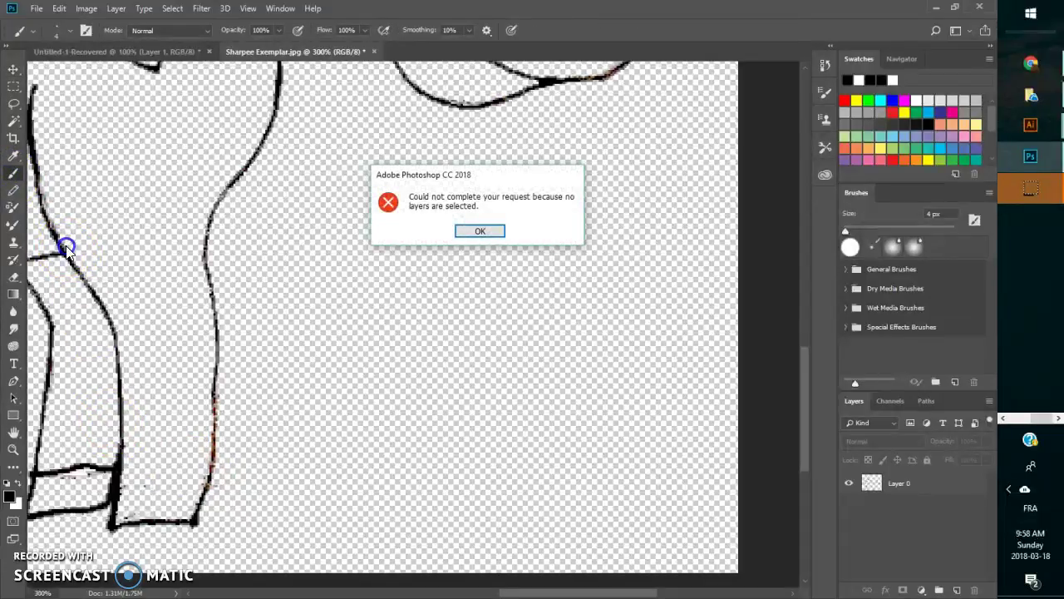
{"action": "left_click", "coordinate": [481, 235]}
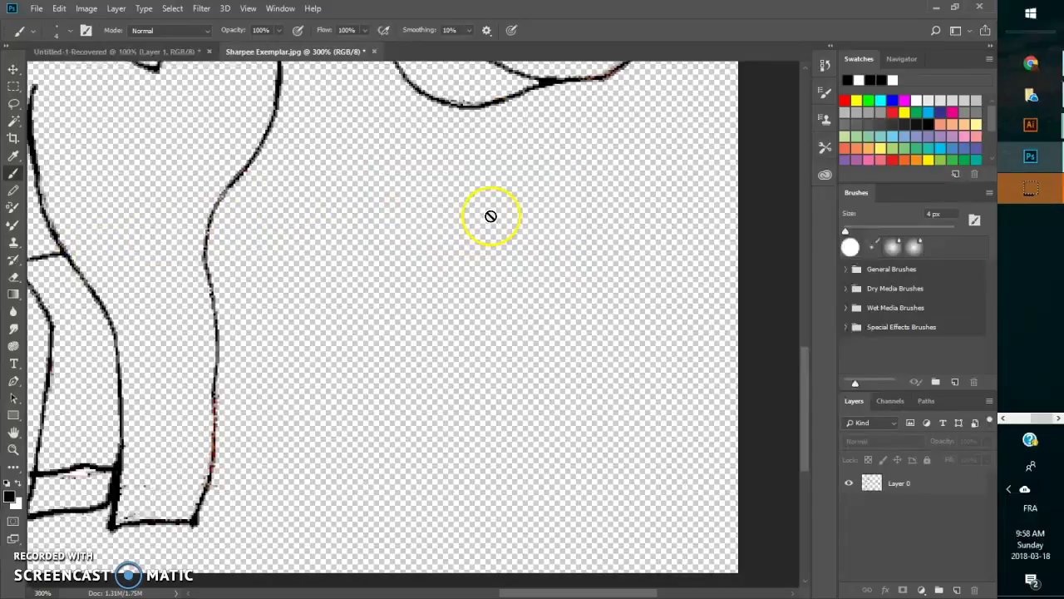
{"action": "key", "text": "alt+period"}
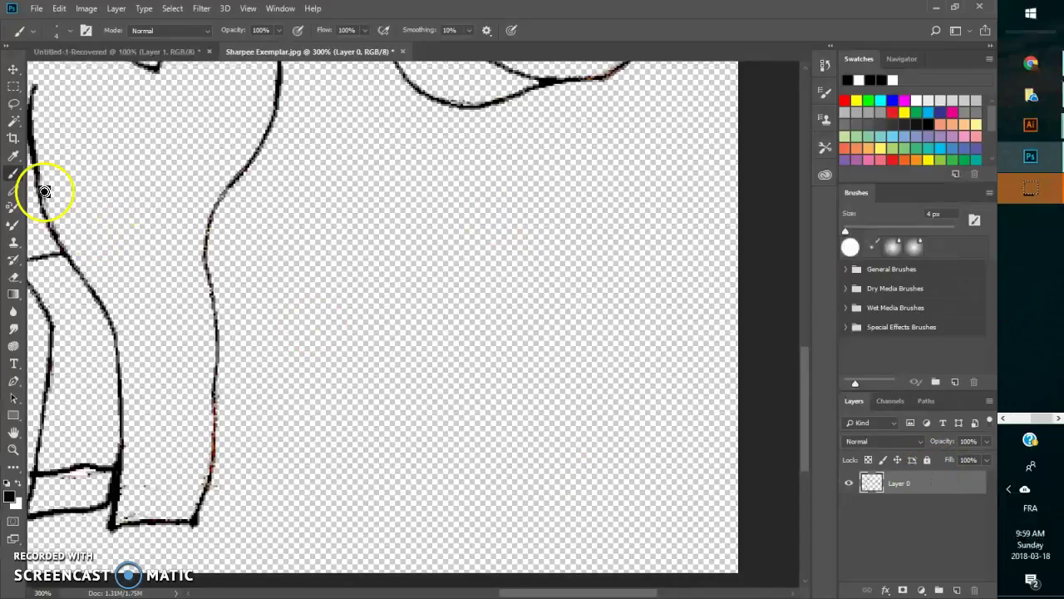
Step: Set the foreground colour to black (000000) and paint a line across the near hind leg as the hoof's upper edge
{"action": "left_click_drag", "start_coordinate": [124, 458], "coordinate": [122, 471]}
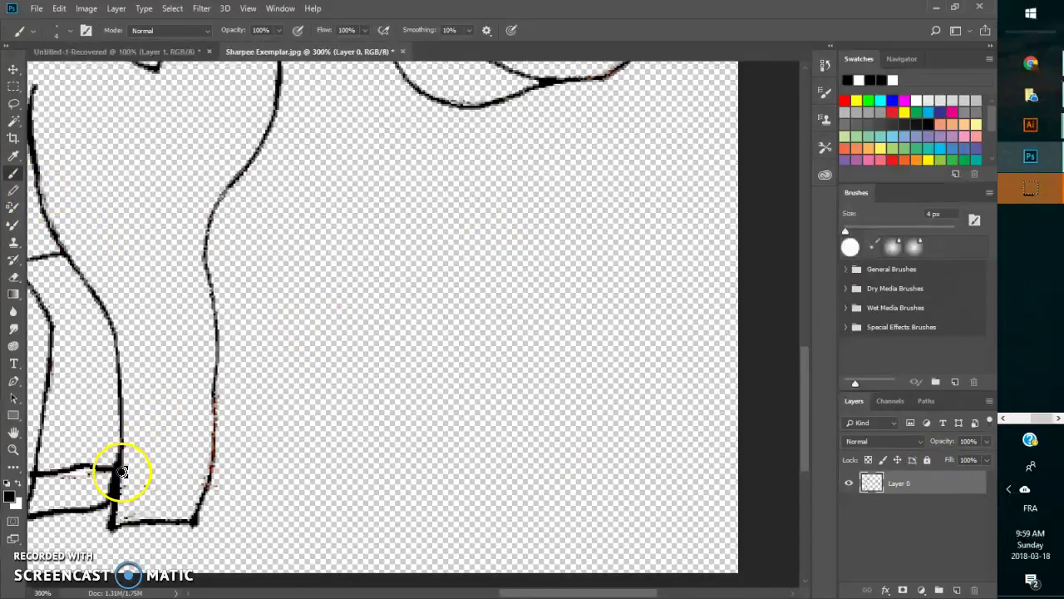
{"action": "key", "text": "i"}
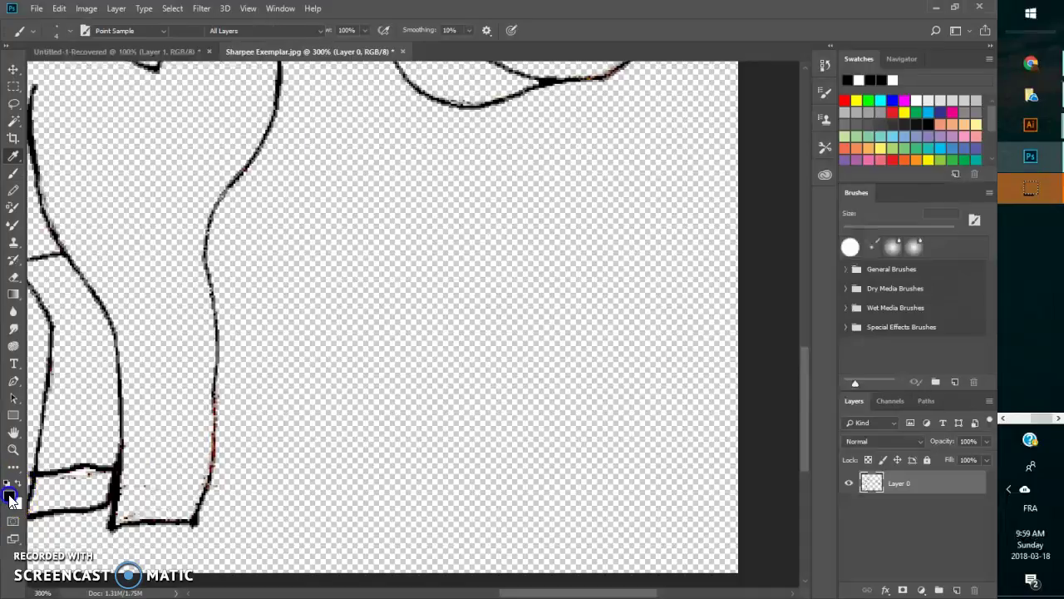
{"action": "left_click", "coordinate": [11, 496]}
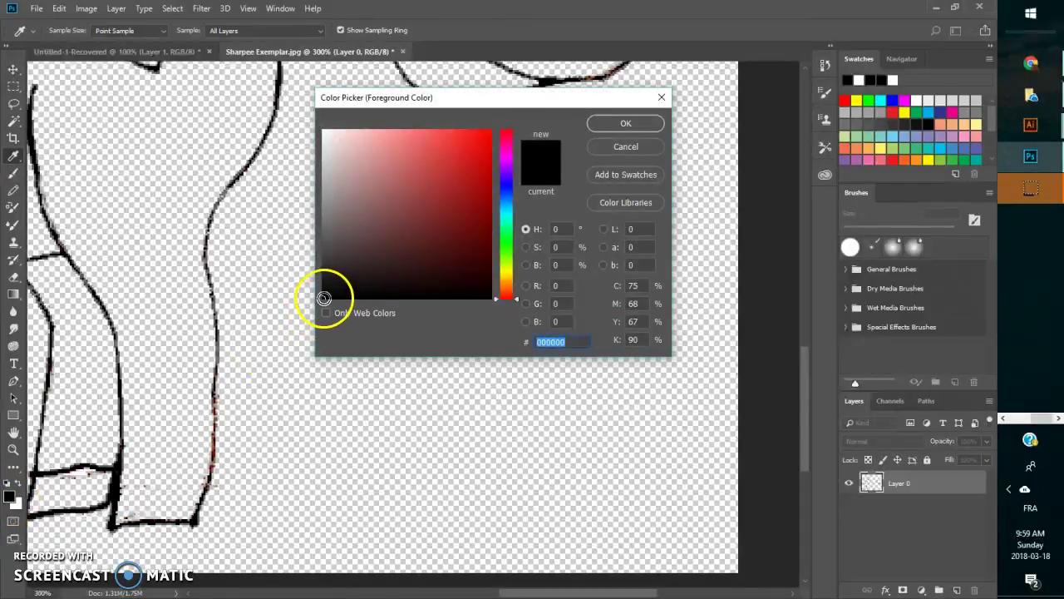
{"action": "left_click", "coordinate": [626, 122]}
{"action": "left_click_drag", "start_coordinate": [121, 473], "coordinate": [164, 474]}
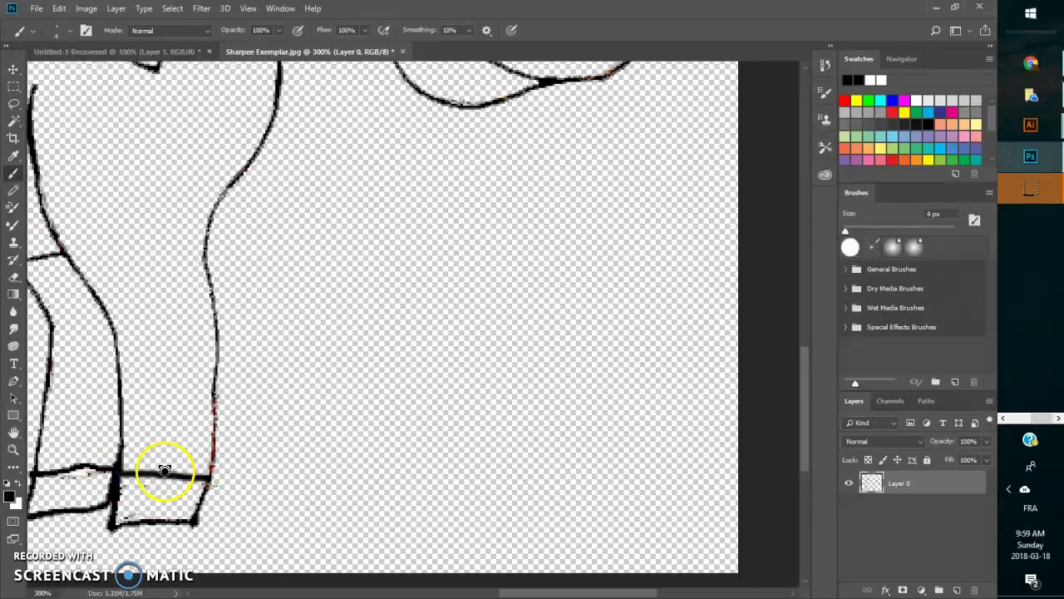
Step: Touch up the thin spots in the hind leg outline with the 4 px Hard Round brush
{"action": "left_click", "coordinate": [68, 32]}
{"action": "left_click", "coordinate": [57, 204]}
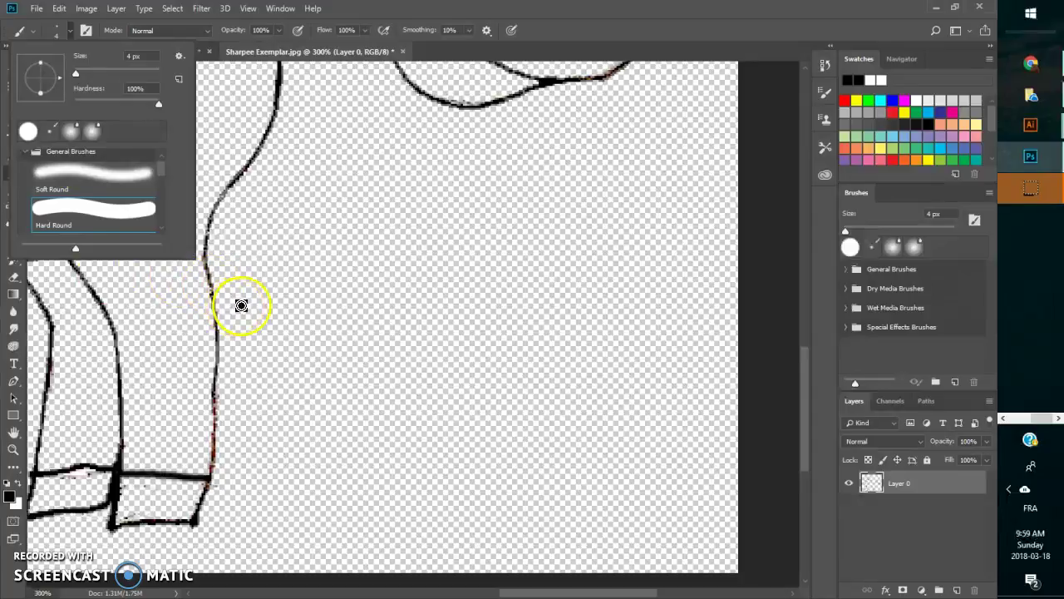
{"action": "left_click", "coordinate": [73, 30]}
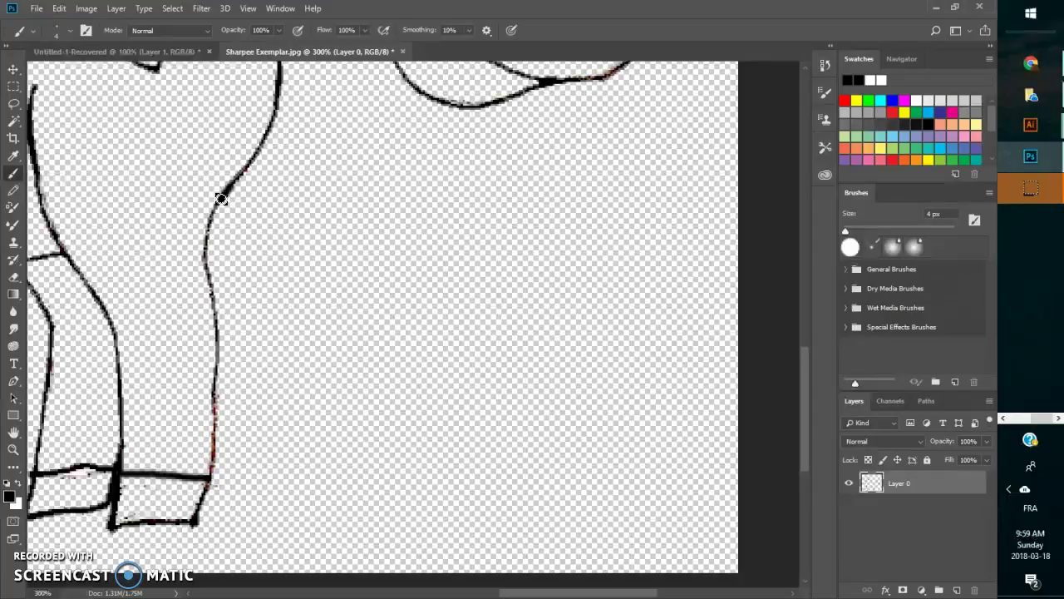
{"action": "left_click", "coordinate": [89, 326]}
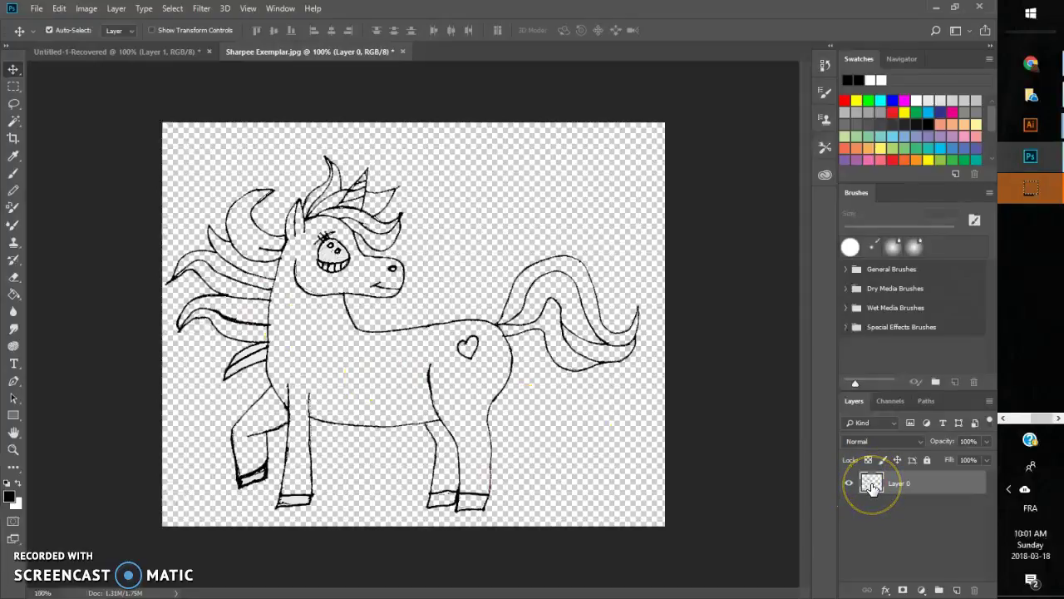
Step: Load the pixels of Layer 0 as a selection and switch to the Paint Bucket tool
{"action": "key", "text": "ctrl"}
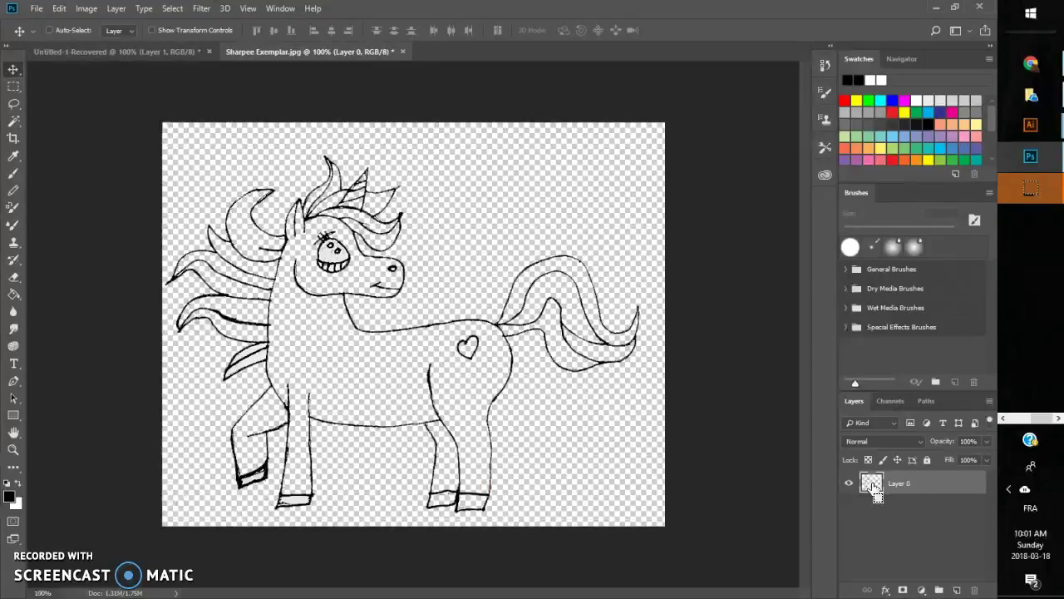
{"action": "left_click", "coordinate": [872, 485], "text": "ctrl"}
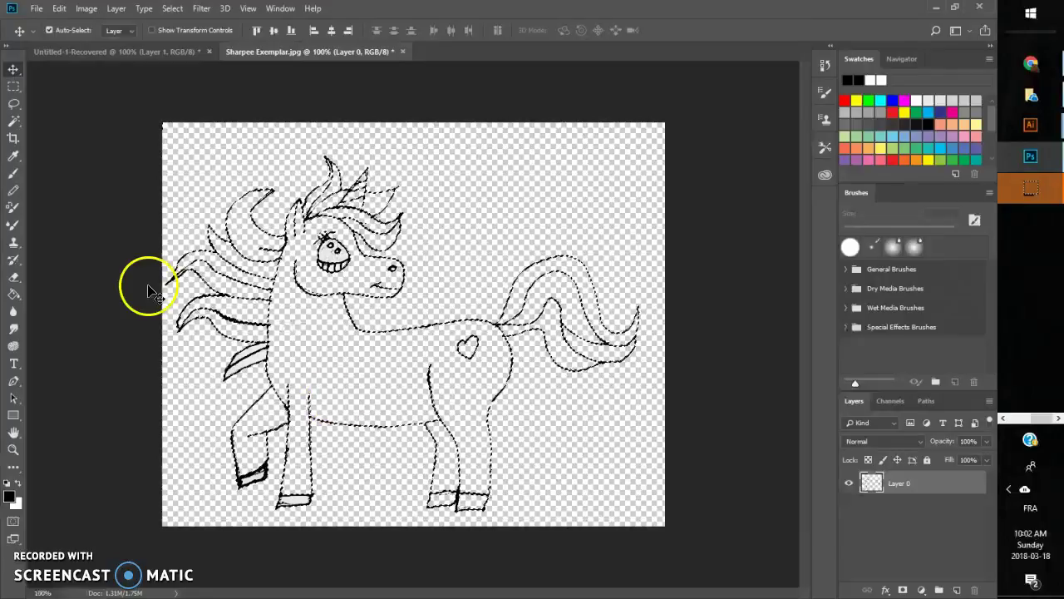
{"action": "left_click", "coordinate": [12, 297]}
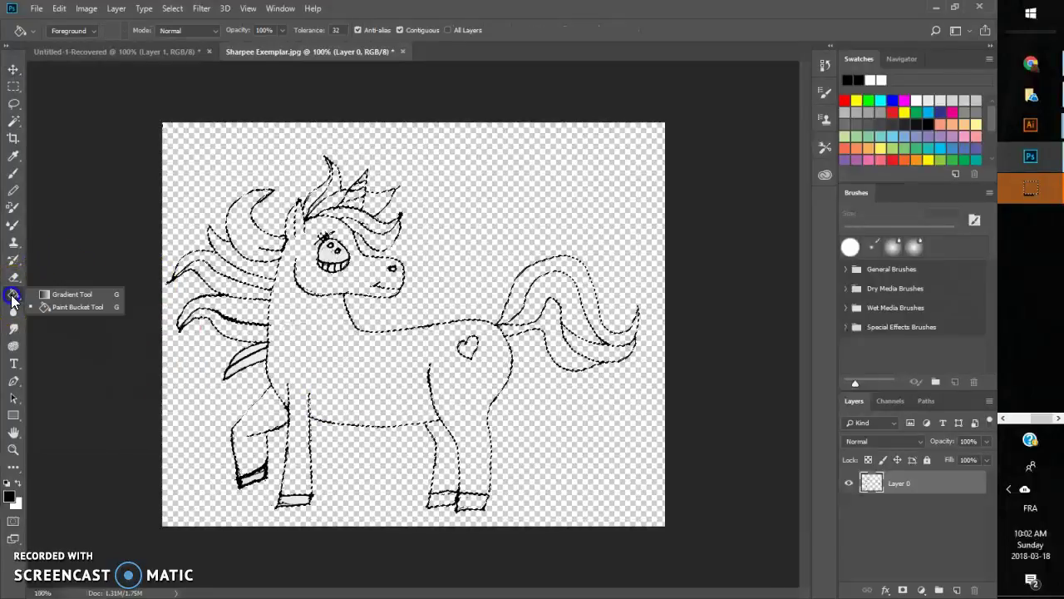
{"action": "left_click", "coordinate": [41, 293]}
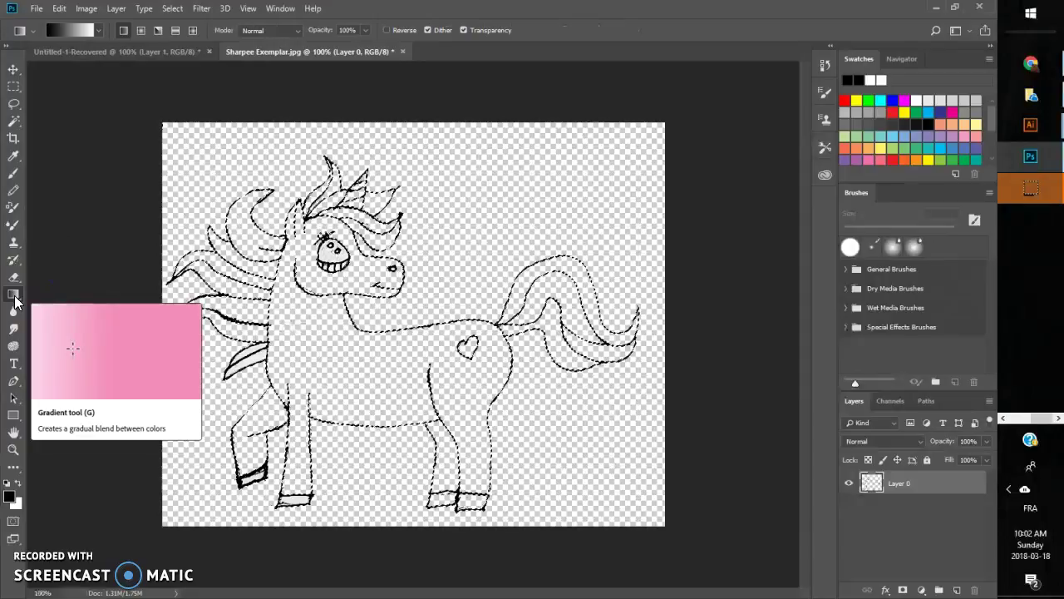
{"action": "left_click", "coordinate": [15, 299]}
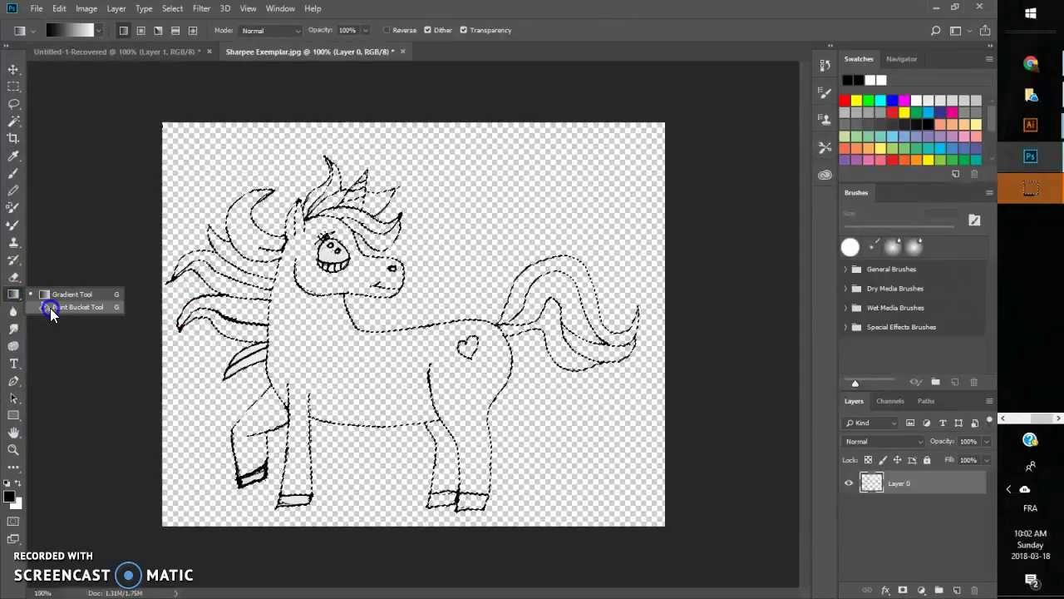
{"action": "left_click", "coordinate": [50, 307]}
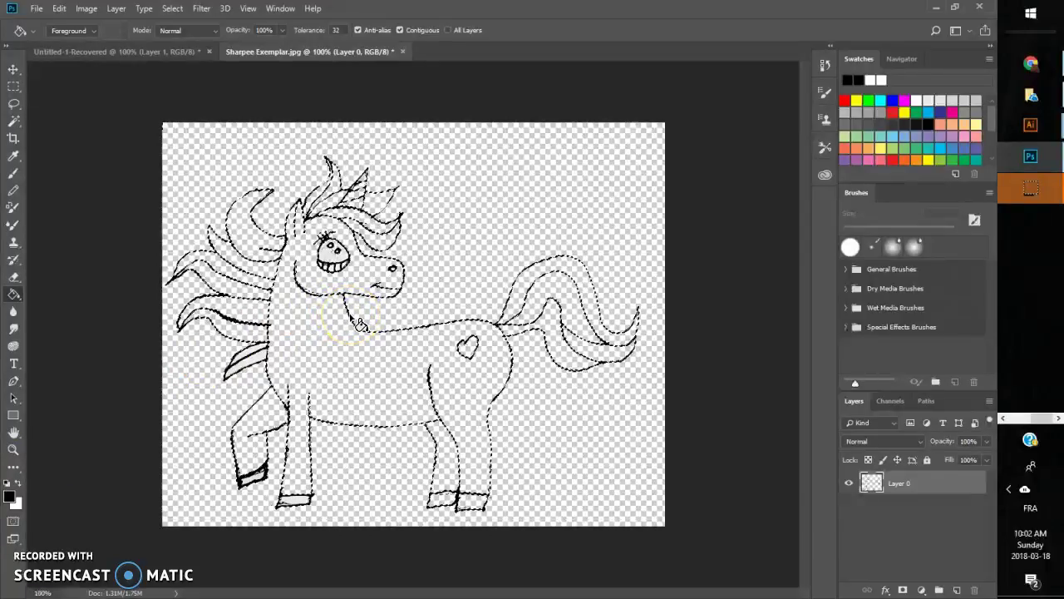
Step: Fill the selected line art with black along the unicorn's back line and clear the selection
{"action": "scroll", "coordinate": [350, 320], "scroll_direction": "up", "scroll_amount": 3}
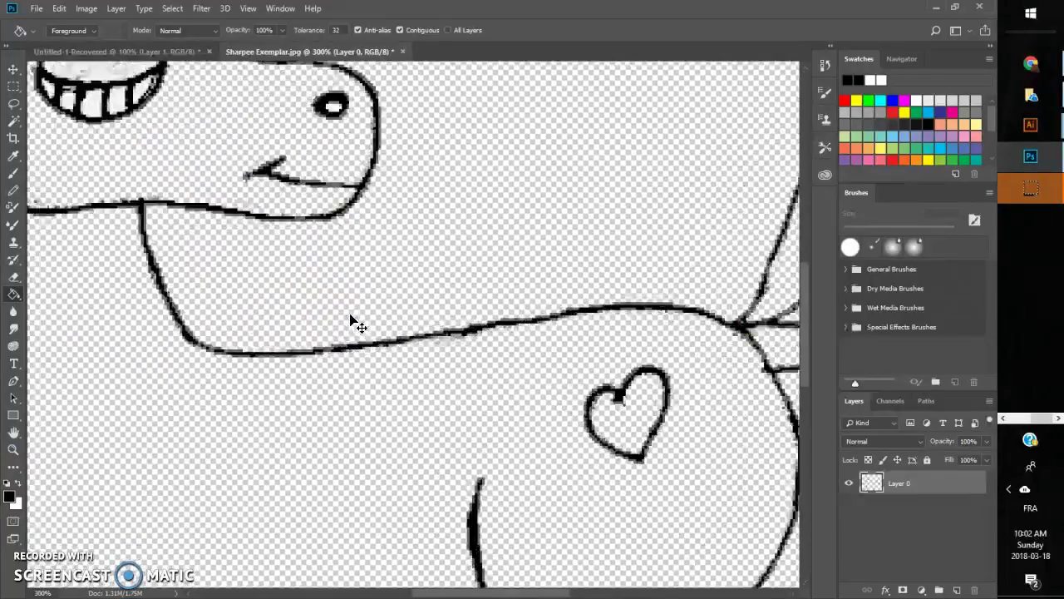
{"action": "left_click", "coordinate": [321, 353]}
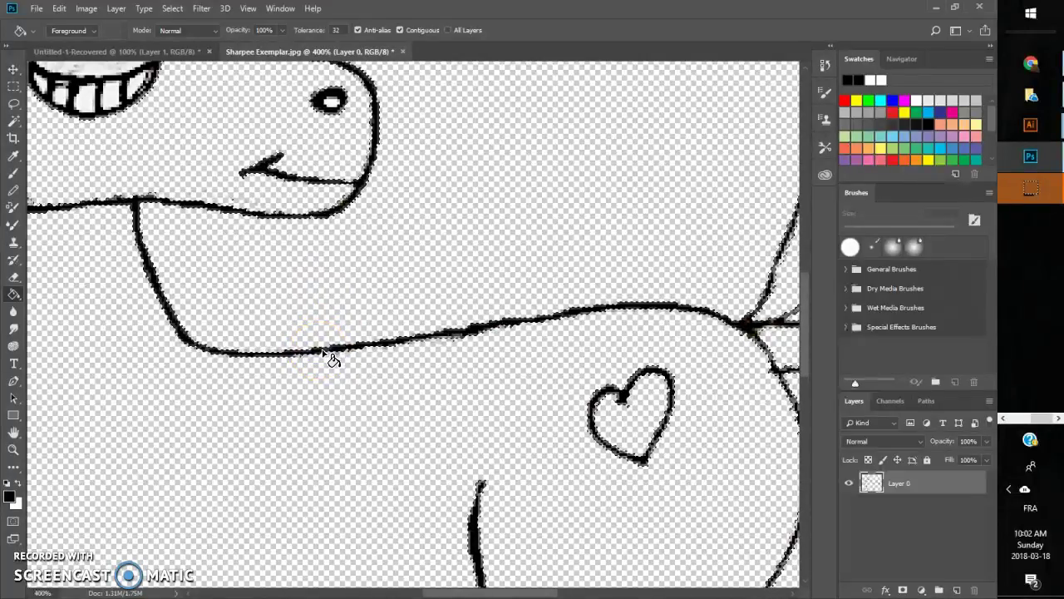
{"action": "left_click", "coordinate": [323, 353]}
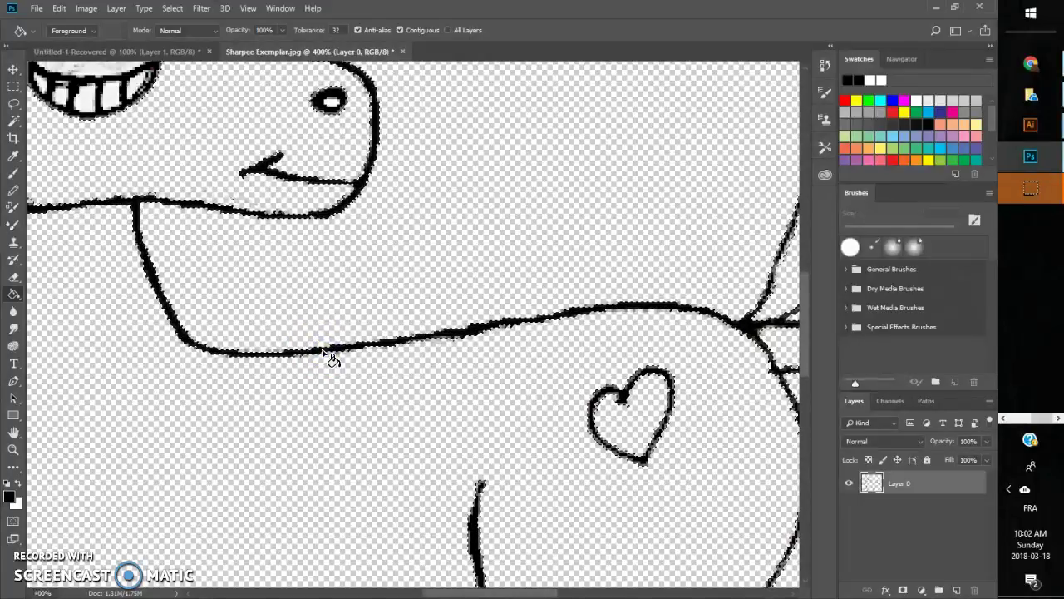
{"action": "scroll", "coordinate": [323, 352], "scroll_direction": "down", "scroll_amount": 4}
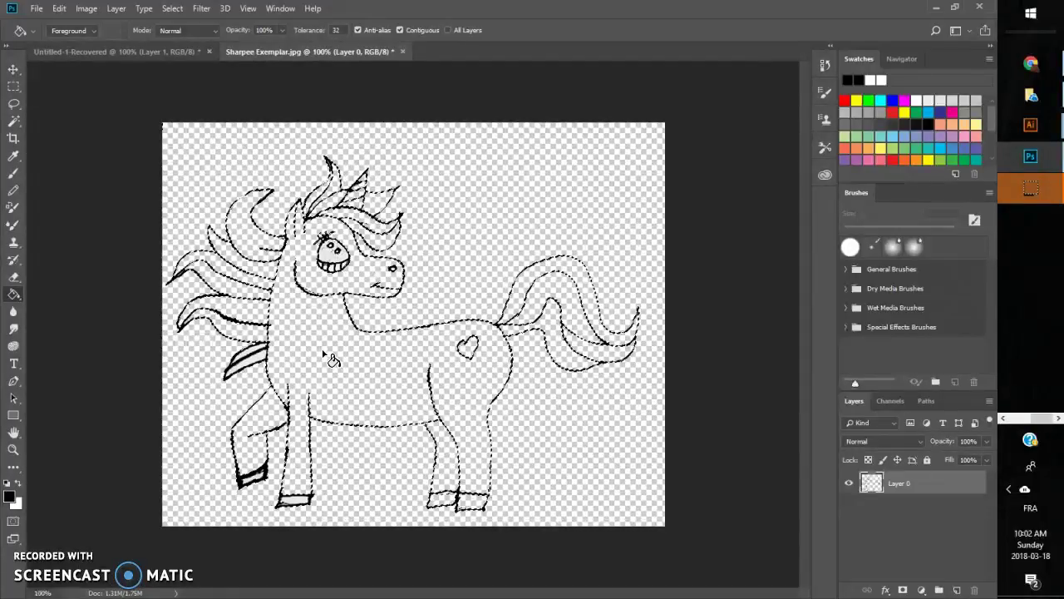
{"action": "key", "text": "ctrl+d"}
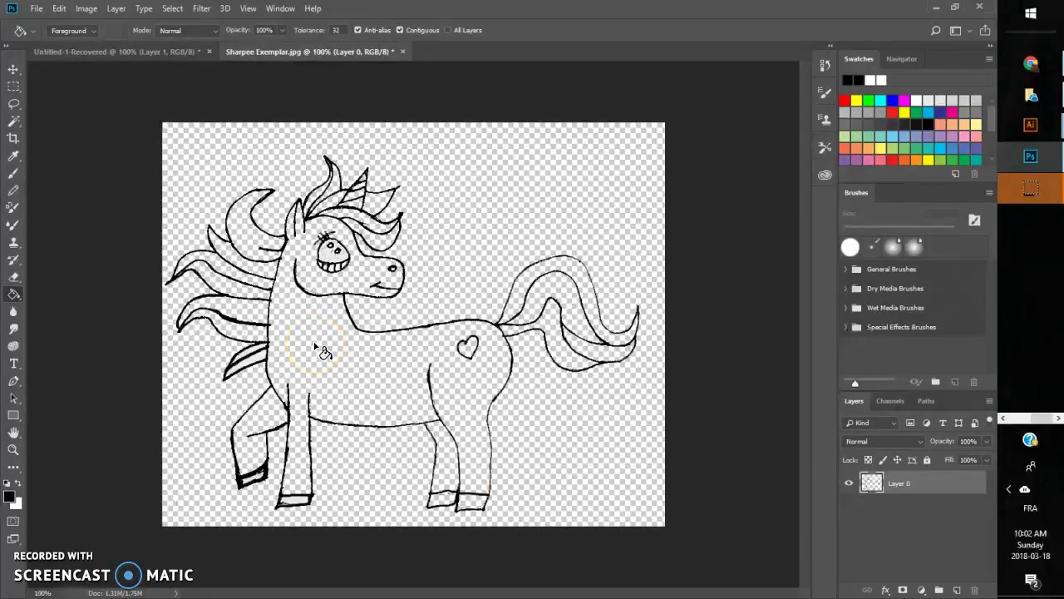
Step: Save a copy of the drawing as a PNG named cheval1 in Downloads, with the large file size option
{"action": "left_click", "coordinate": [39, 7]}
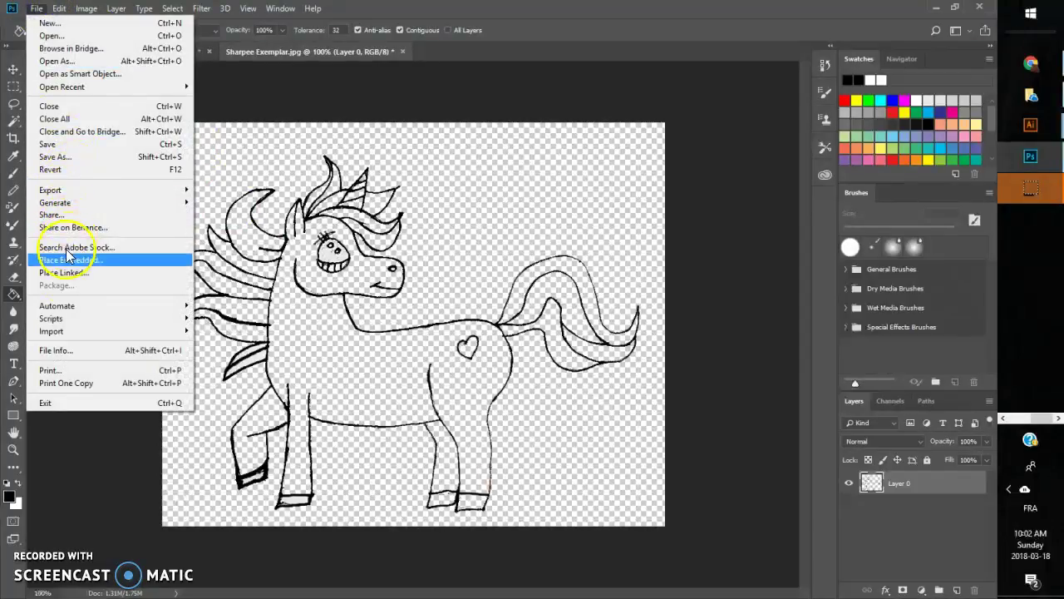
{"action": "left_click", "coordinate": [93, 157]}
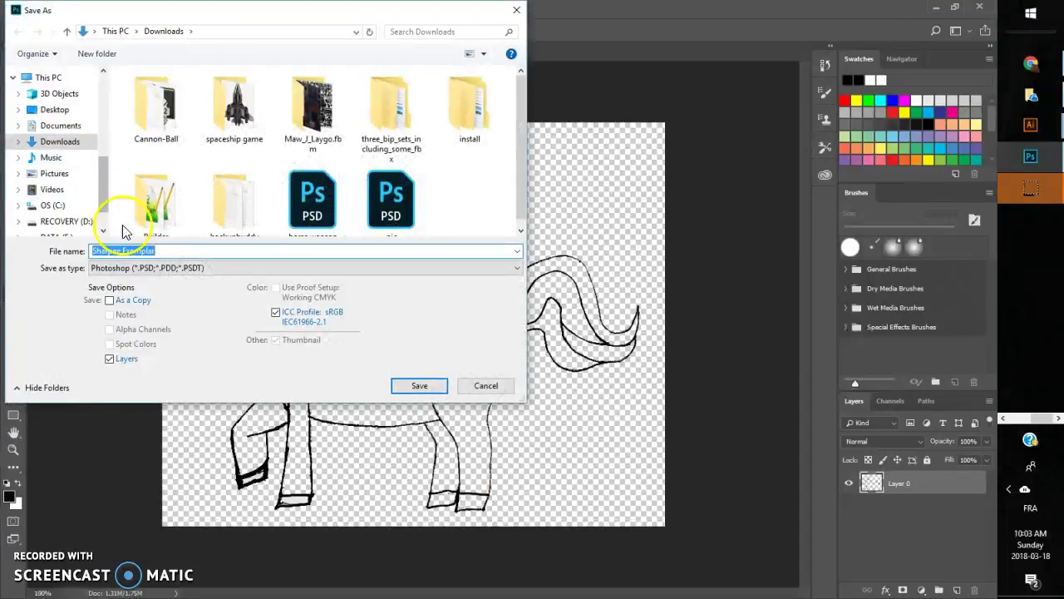
{"action": "left_click", "coordinate": [204, 272]}
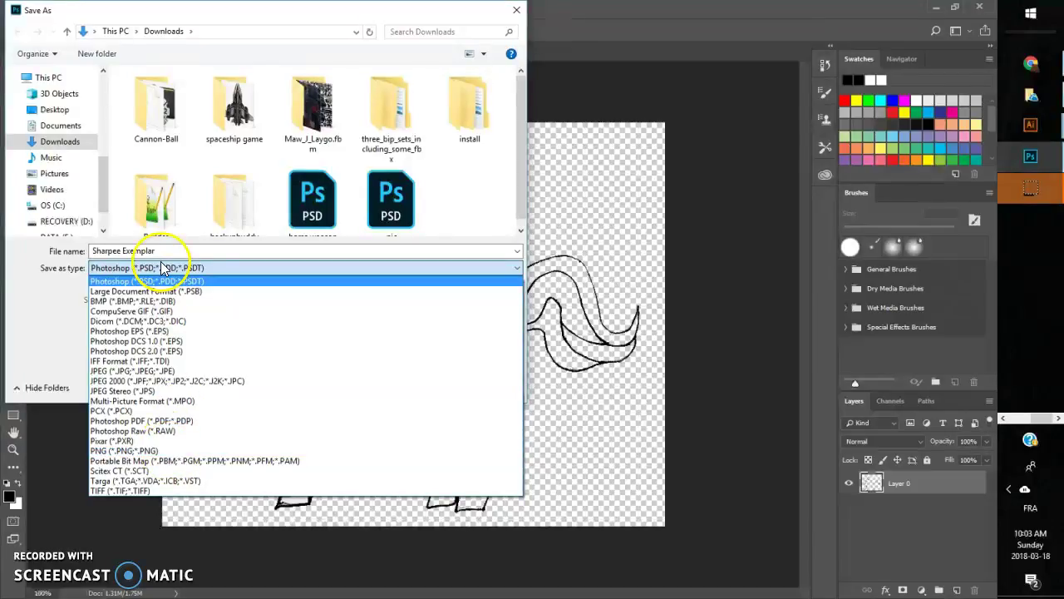
{"action": "left_click", "coordinate": [159, 248]}
{"action": "left_click", "coordinate": [155, 250]}
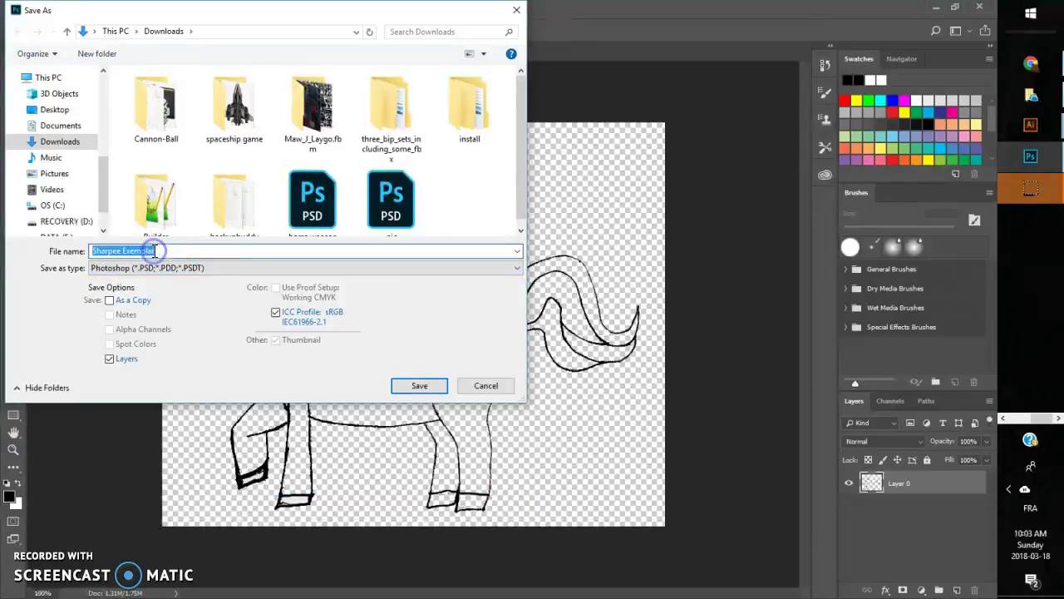
{"action": "type", "text": "cheval1"}
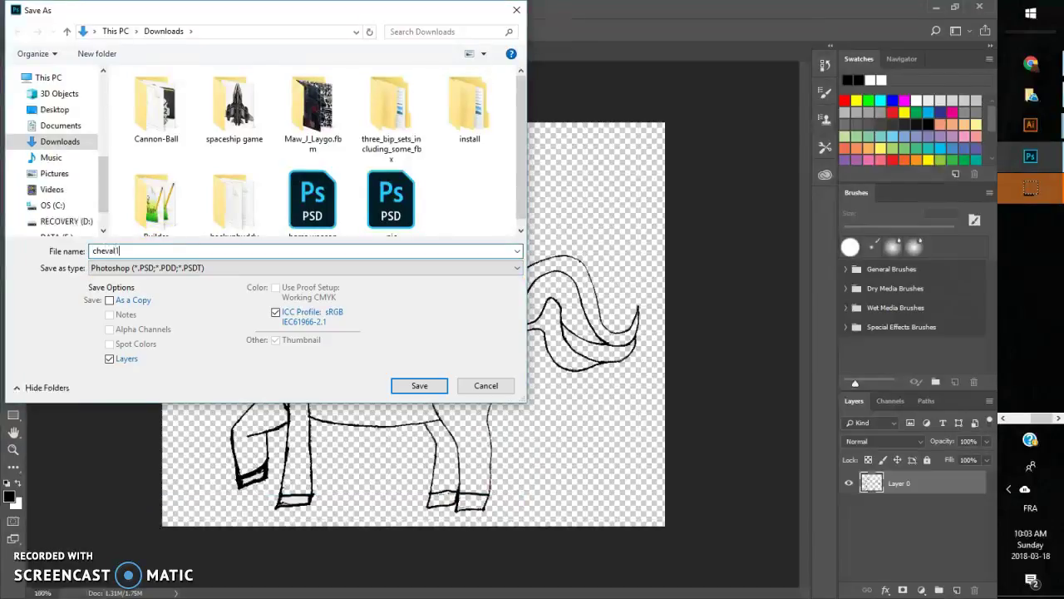
{"action": "left_click", "coordinate": [184, 268]}
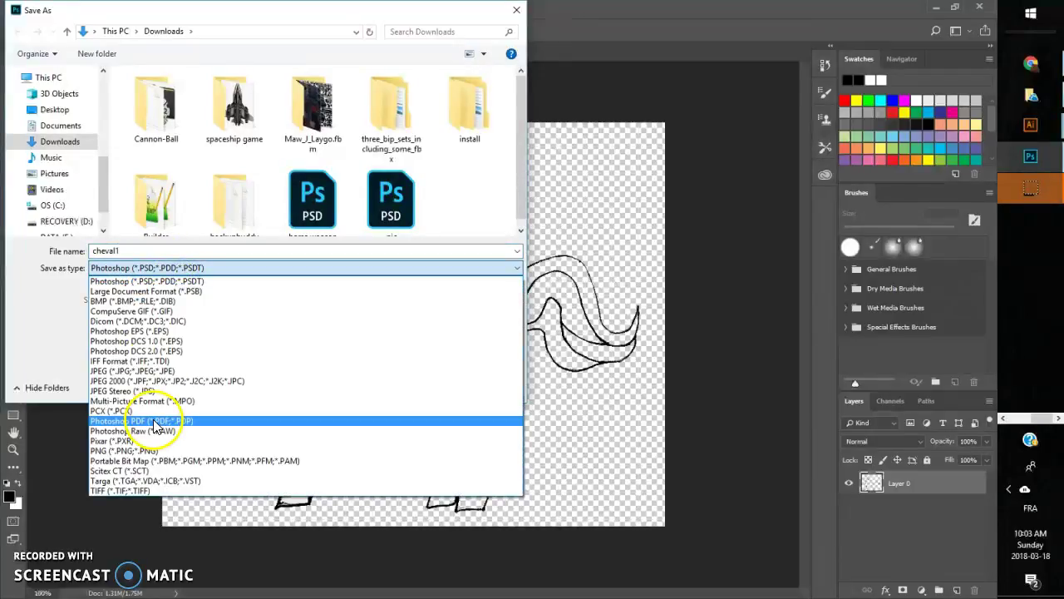
{"action": "left_click", "coordinate": [155, 451]}
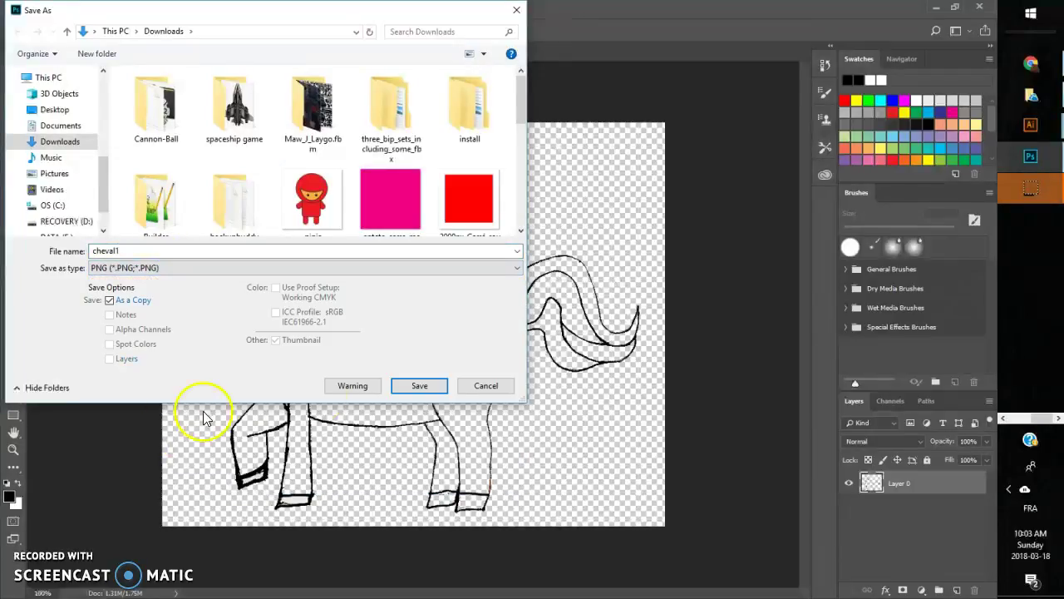
{"action": "left_click", "coordinate": [419, 385]}
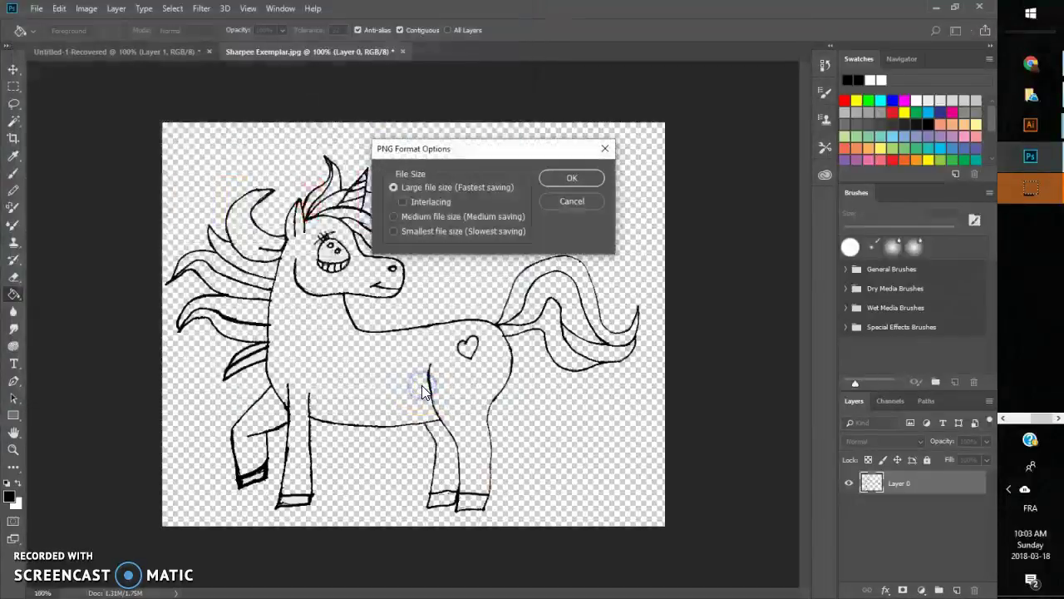
{"action": "left_click", "coordinate": [571, 177]}
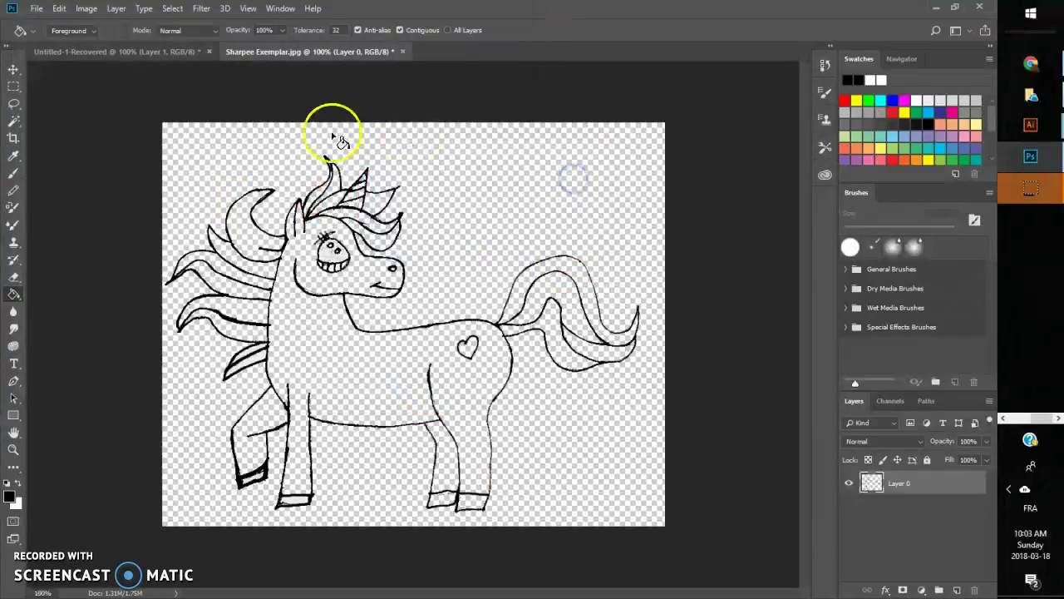
Step: Save a second PNG copy of the drawing as cheval2 in Downloads, with the large file size option
{"action": "left_click", "coordinate": [39, 12]}
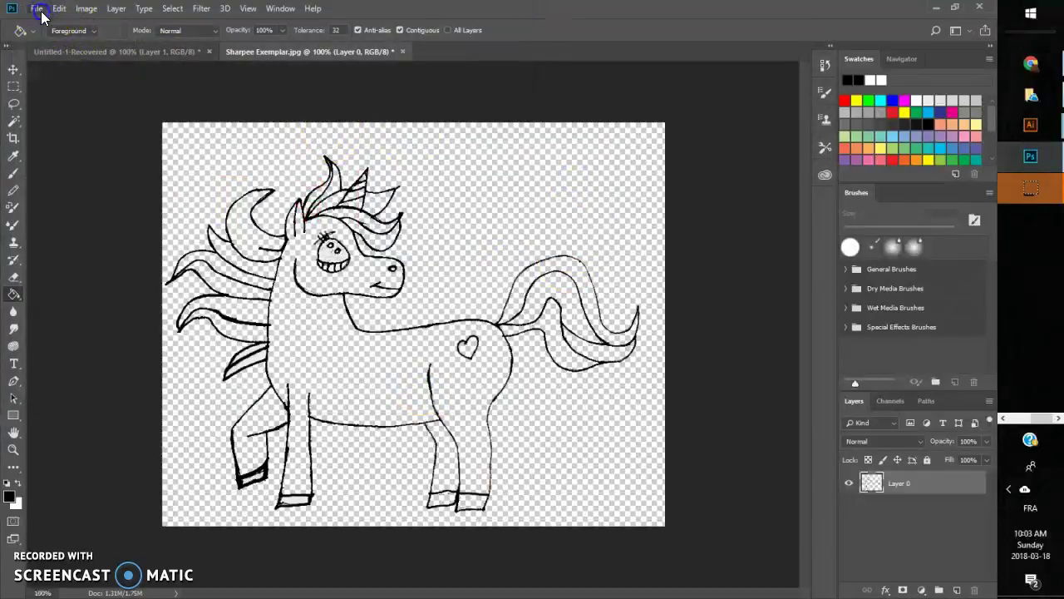
{"action": "left_click", "coordinate": [57, 156]}
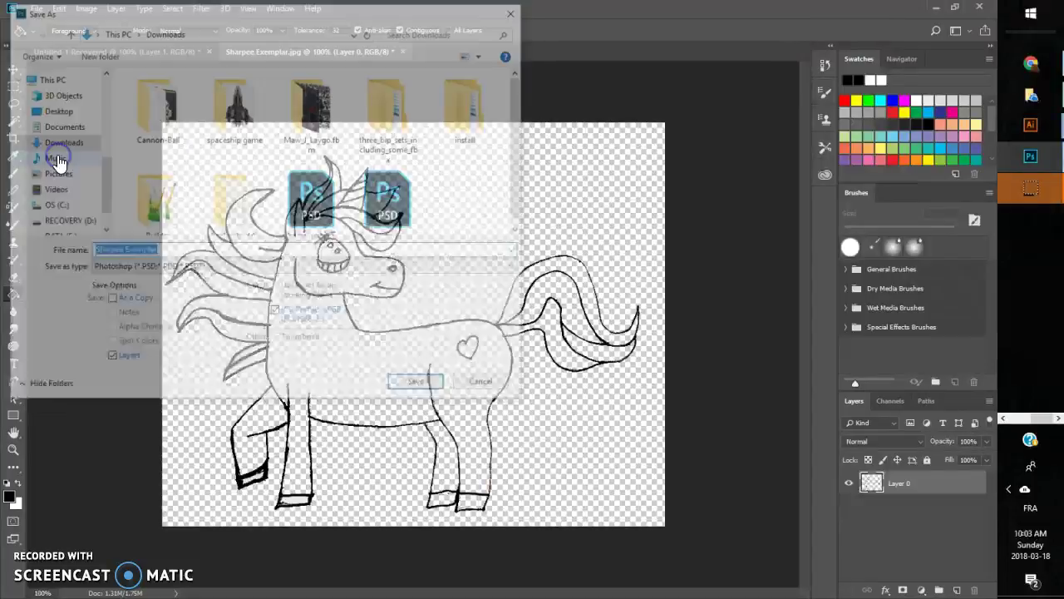
{"action": "left_click", "coordinate": [162, 253]}
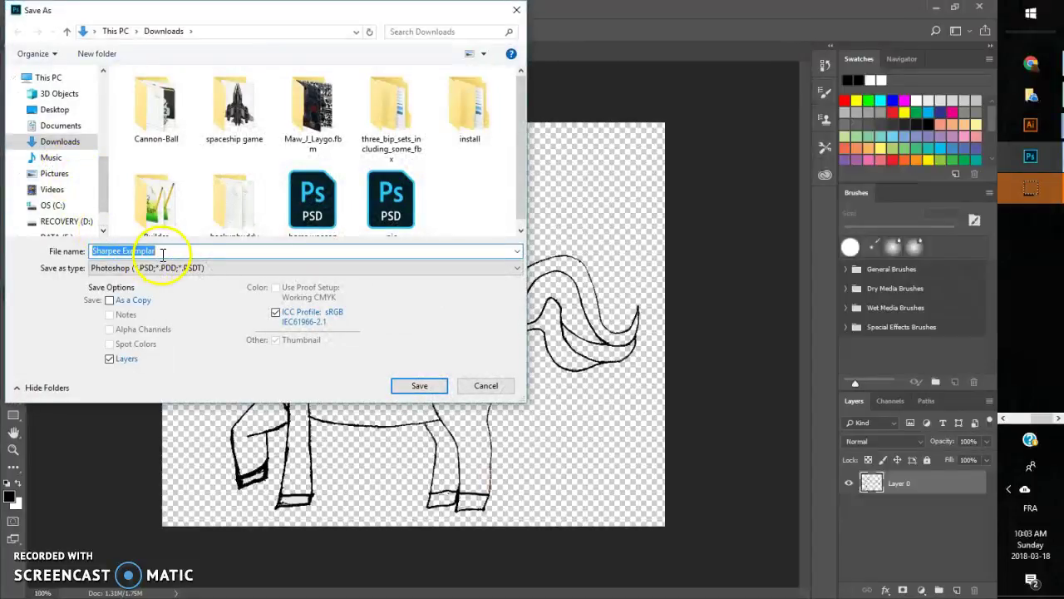
{"action": "type", "text": "cheval2"}
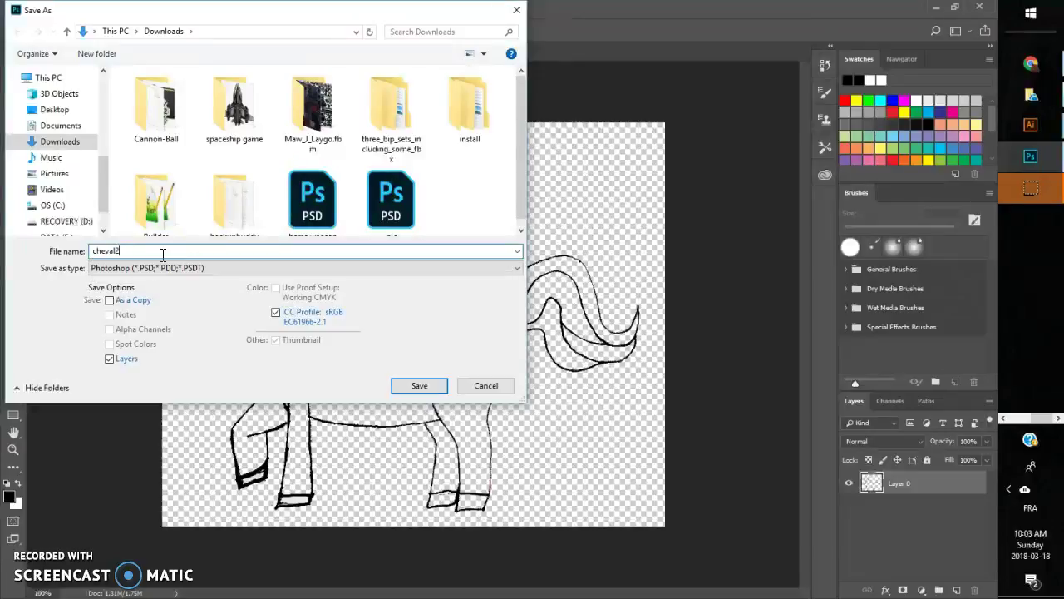
{"action": "left_click", "coordinate": [166, 267]}
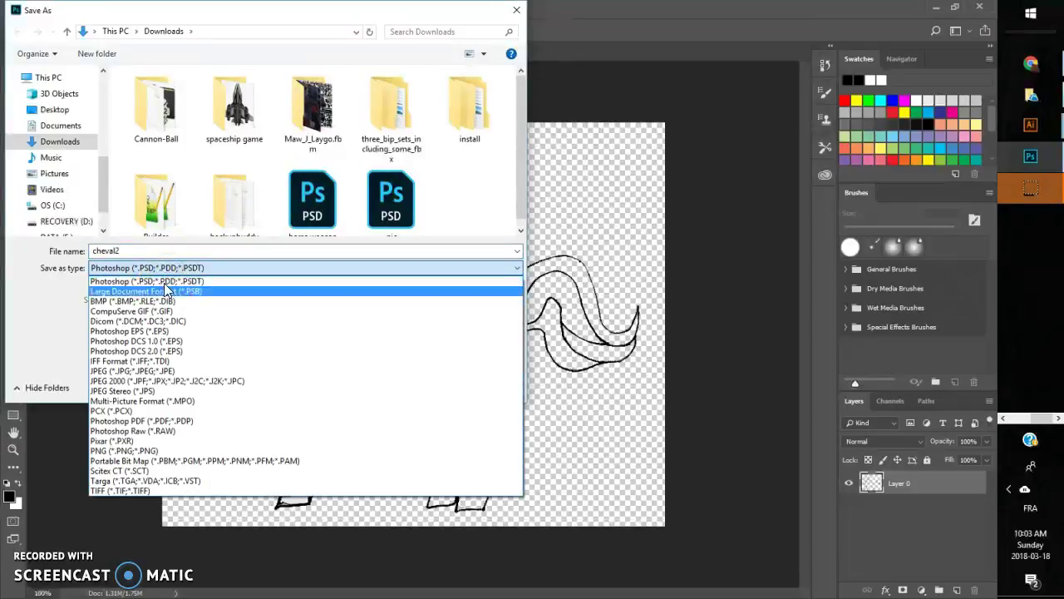
{"action": "left_click", "coordinate": [129, 451]}
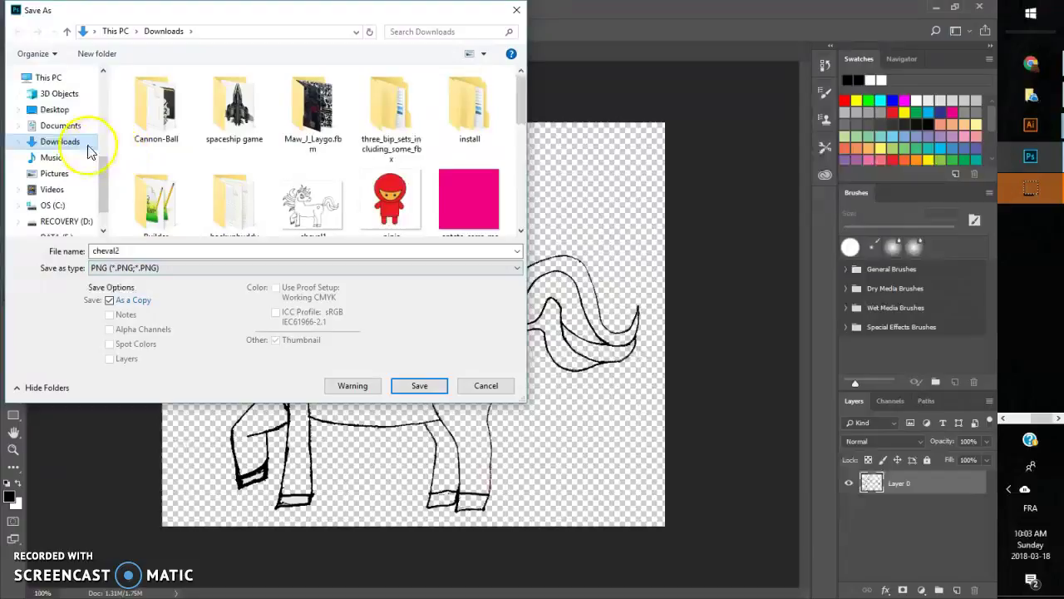
{"action": "left_click", "coordinate": [419, 386]}
{"action": "left_click", "coordinate": [545, 185]}
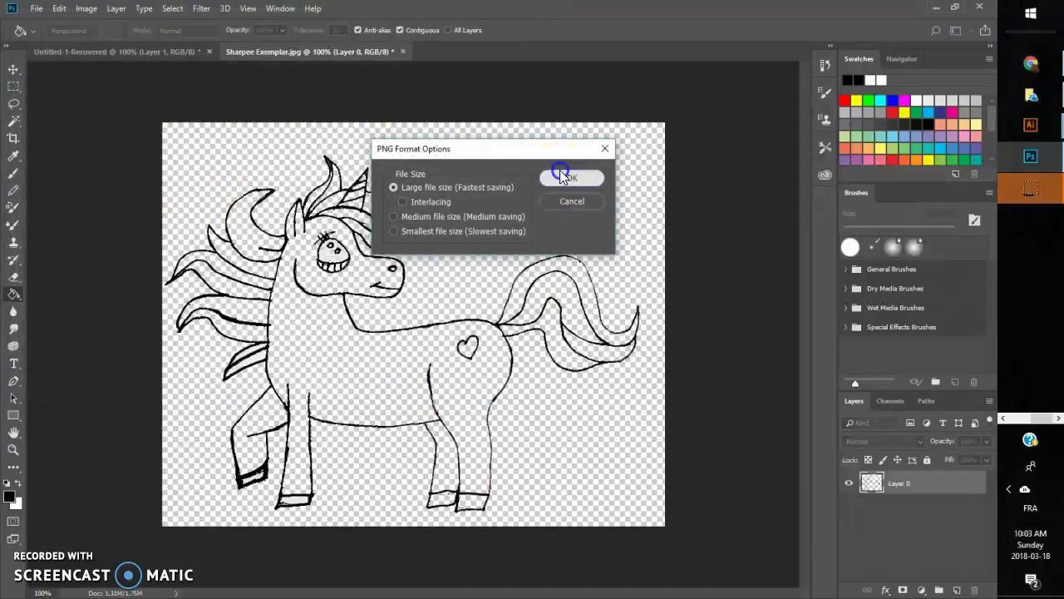